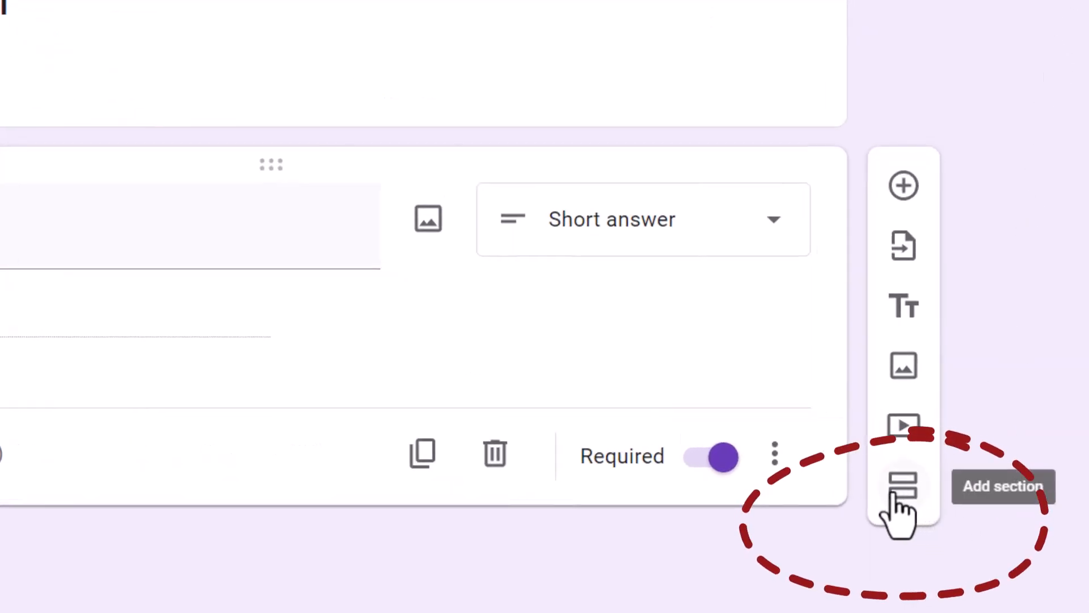
# Add a second section named Test Questions and enter Password as the first question's text
pyautogui.click(903, 487)
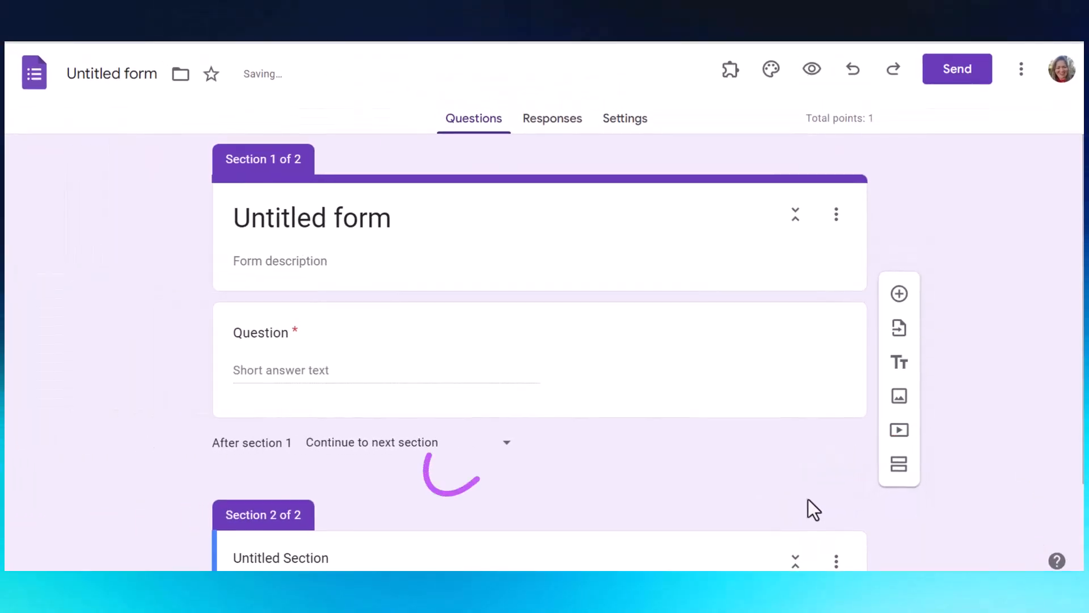
pyautogui.scroll(-2, 803, 501)
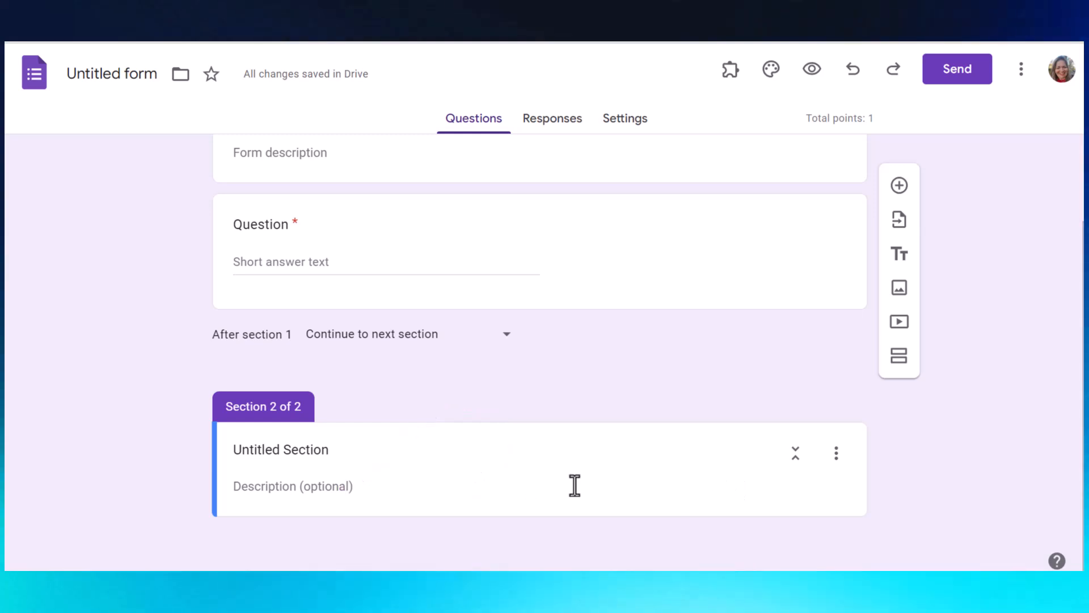
pyautogui.click(325, 451)
pyautogui.doubleClick(325, 451)
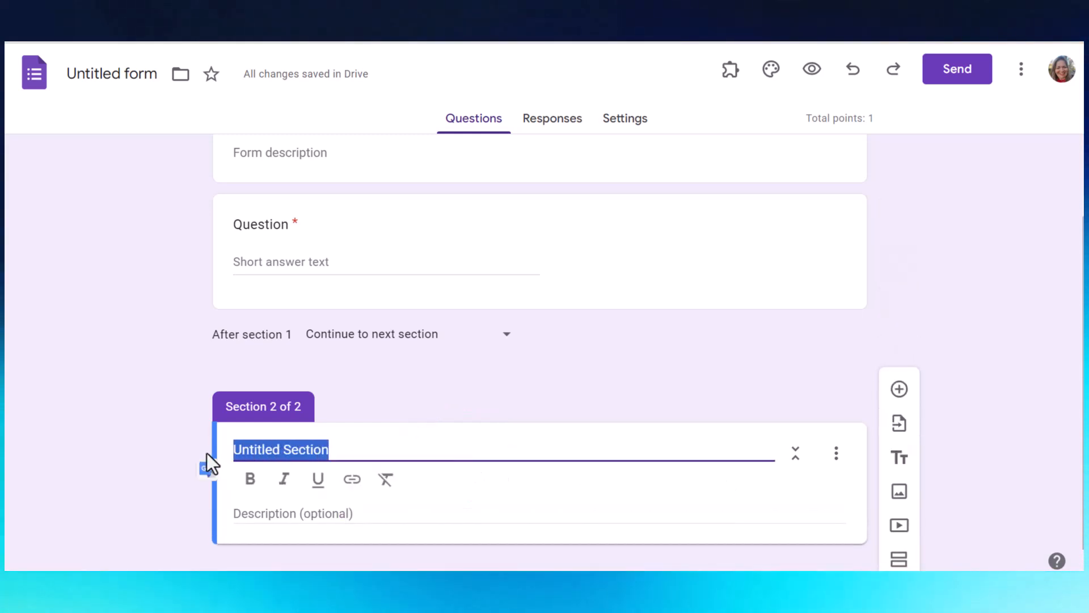
pyautogui.write('Test')
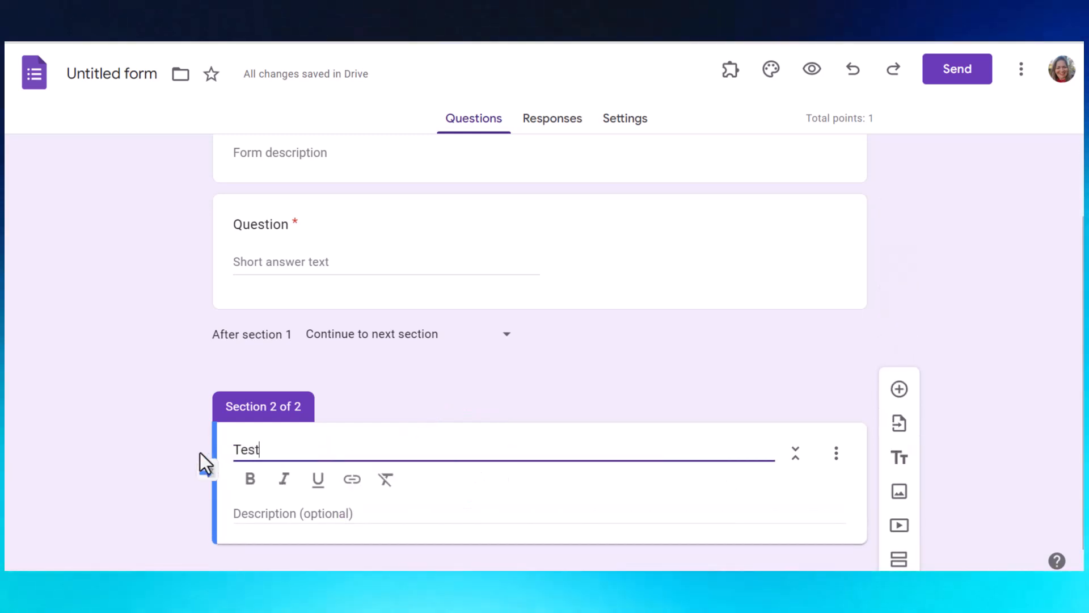
pyautogui.write(' Questions')
pyautogui.scroll(3, 441, 383)
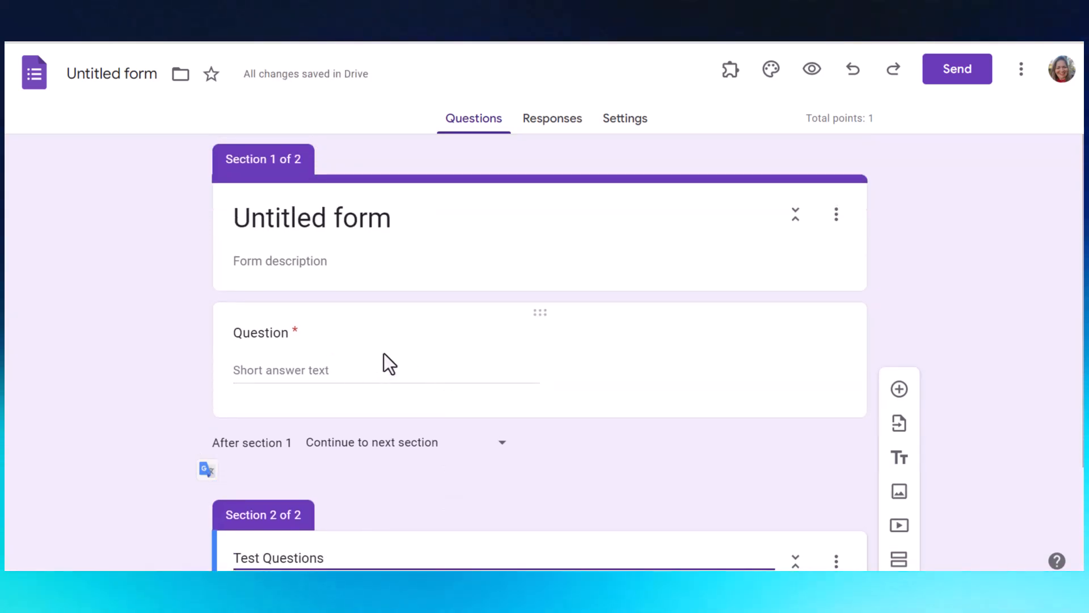
pyautogui.click(378, 352)
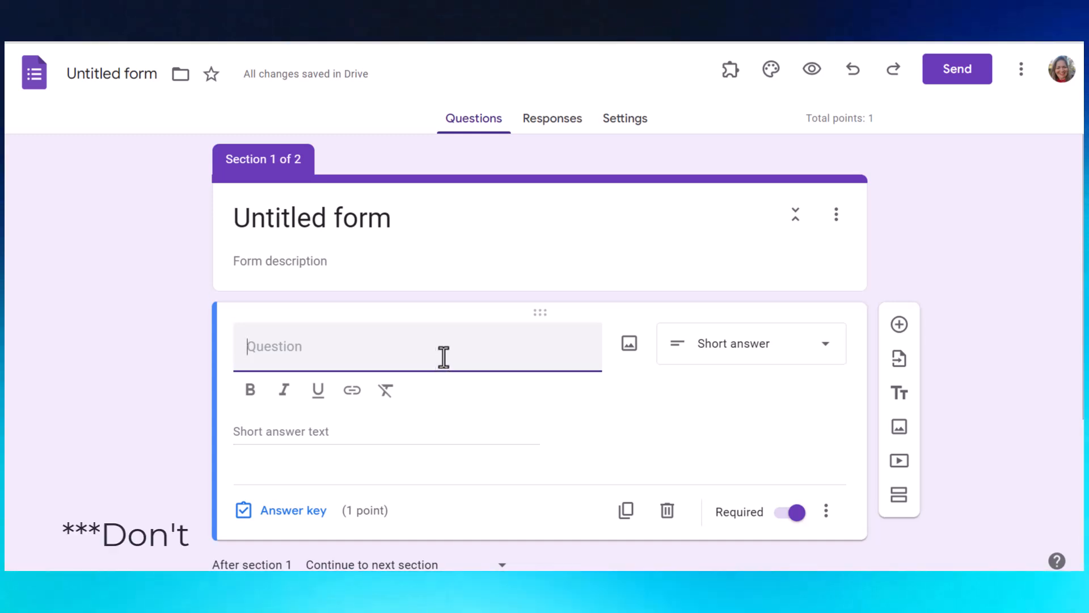
pyautogui.write('P')
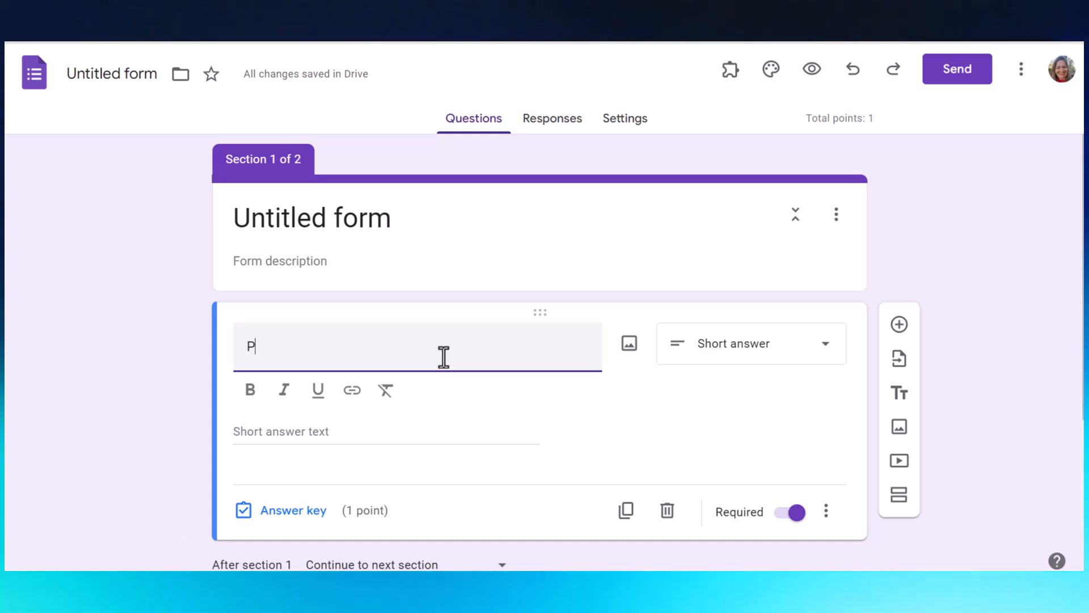
pyautogui.write('sword')
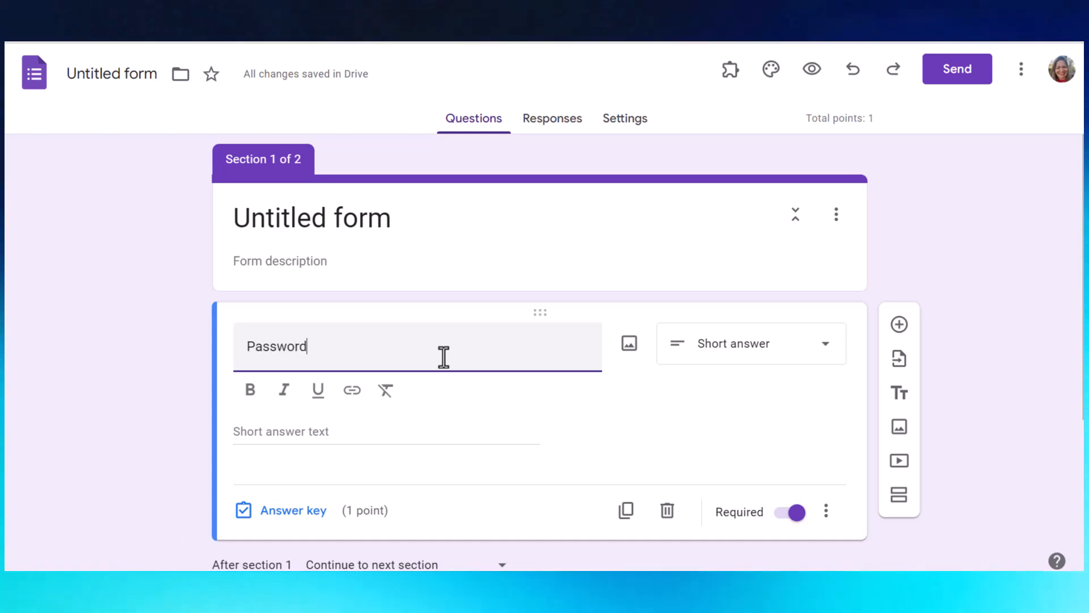
# In the answer key, make the Password question worth 0 points
pyautogui.click(282, 515)
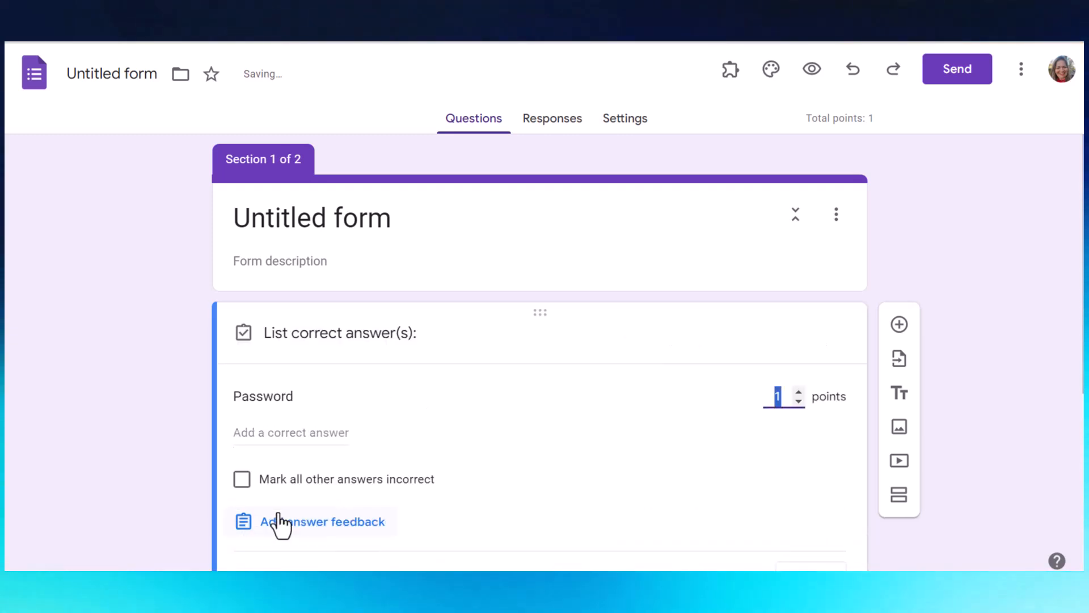
pyautogui.click(797, 401)
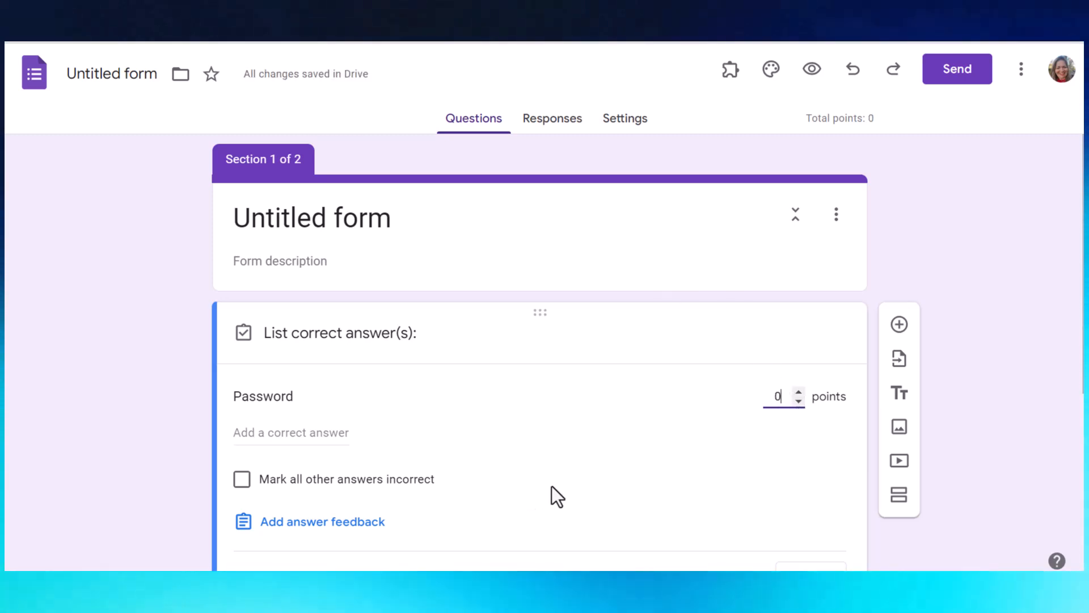
pyautogui.scroll(-1, 552, 486)
# Close the answer key and enable Text response validation on the Password question
pyautogui.click(809, 510)
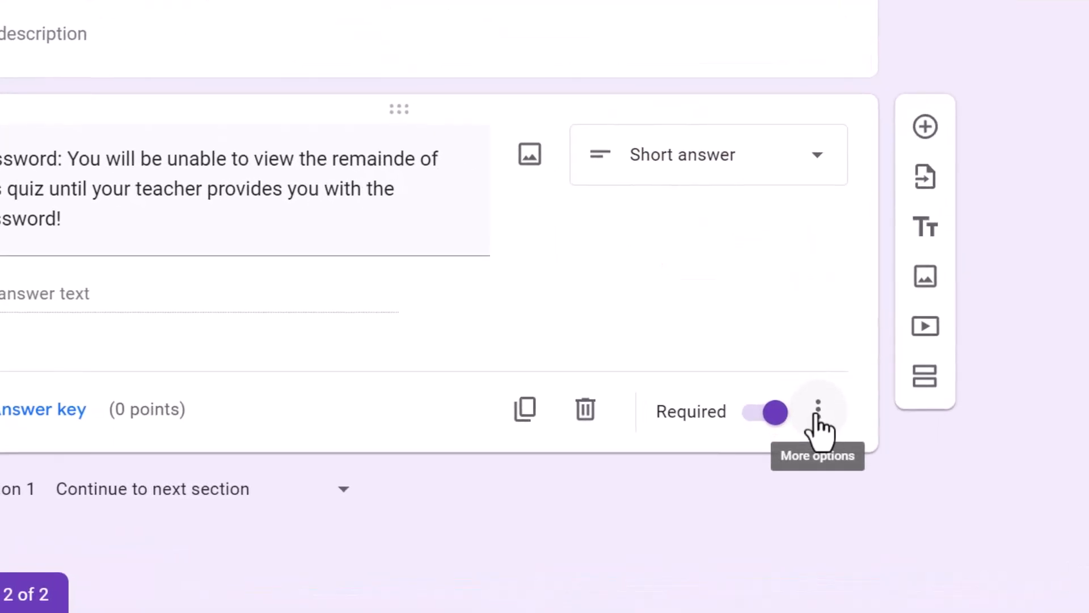
pyautogui.click(818, 411)
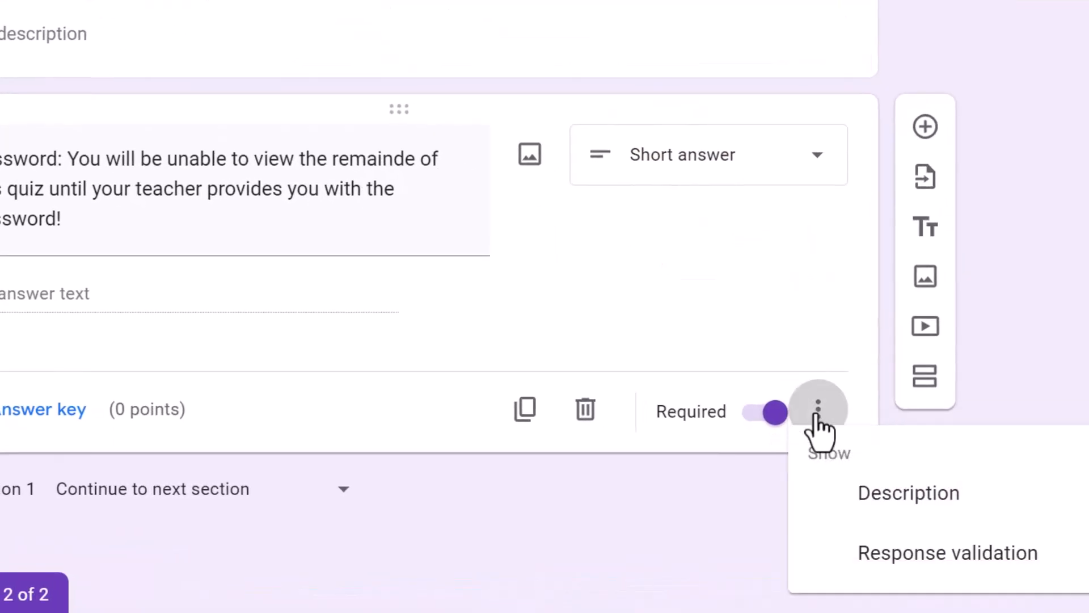
pyautogui.click(902, 557)
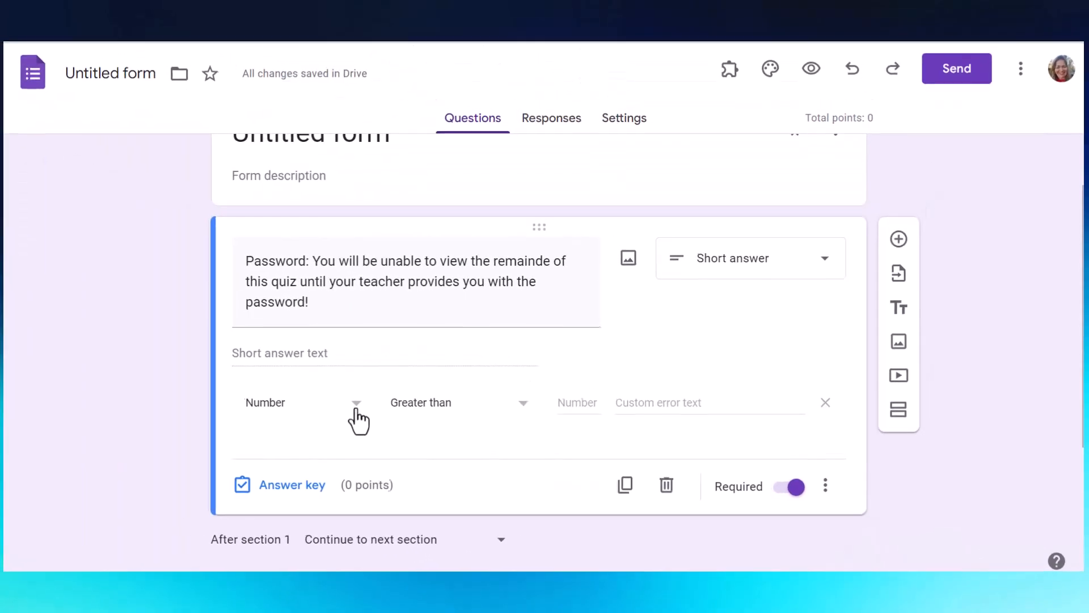
pyautogui.click(354, 404)
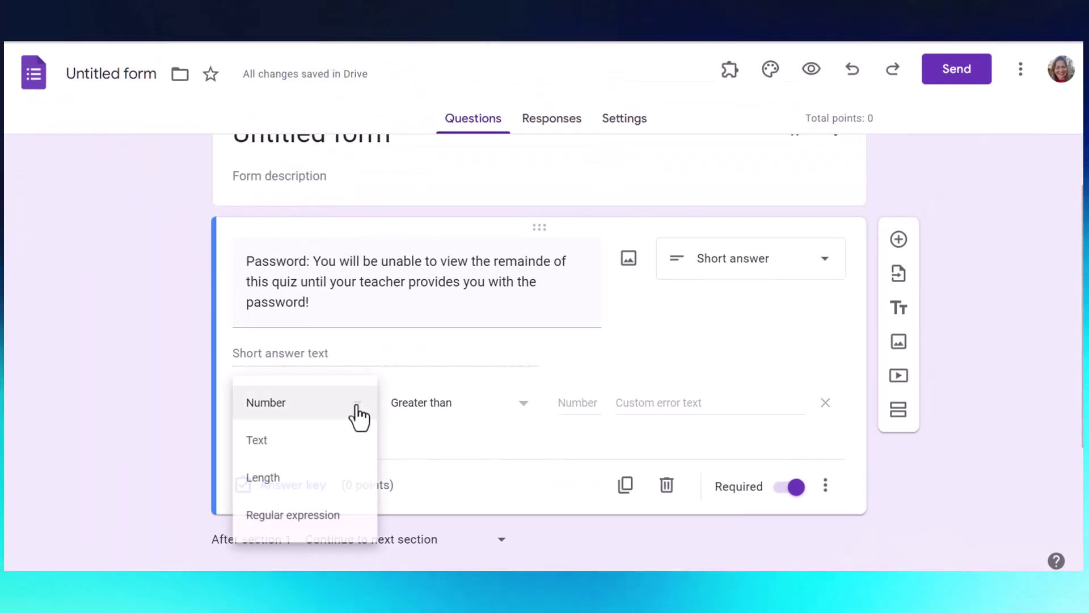
pyautogui.click(311, 440)
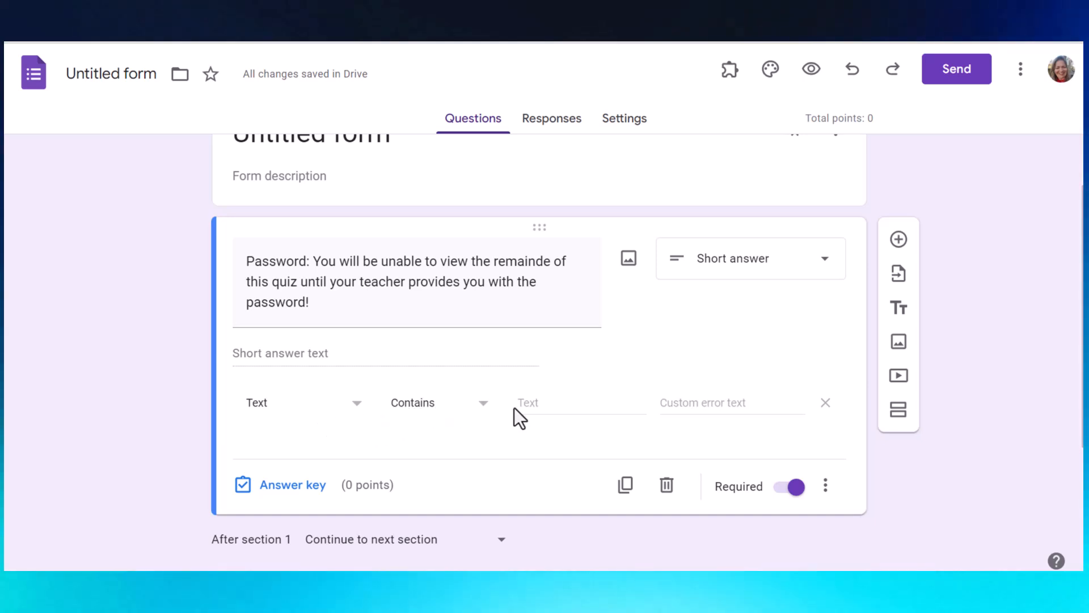
# Require the answer to contain Start Quiz, keeping the Contains condition
pyautogui.click(545, 402)
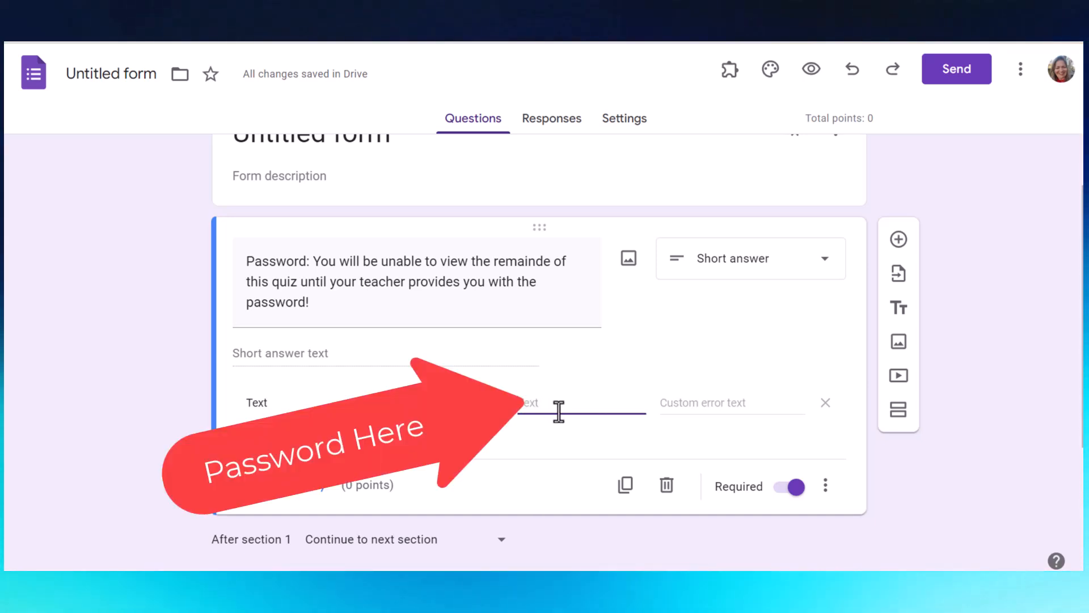
pyautogui.write('tart')
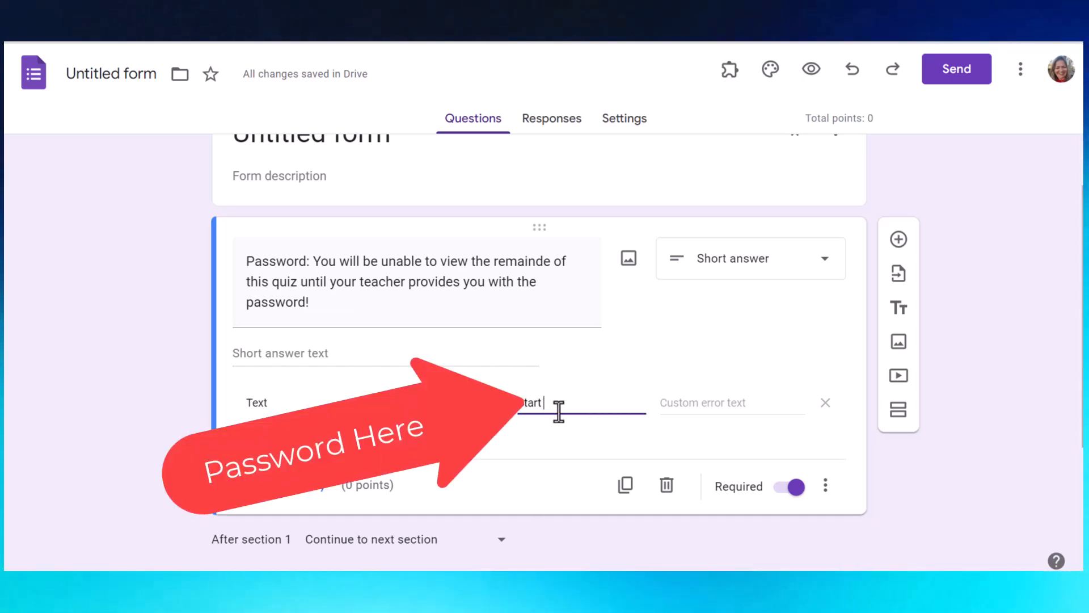
pyautogui.write(' Quiz')
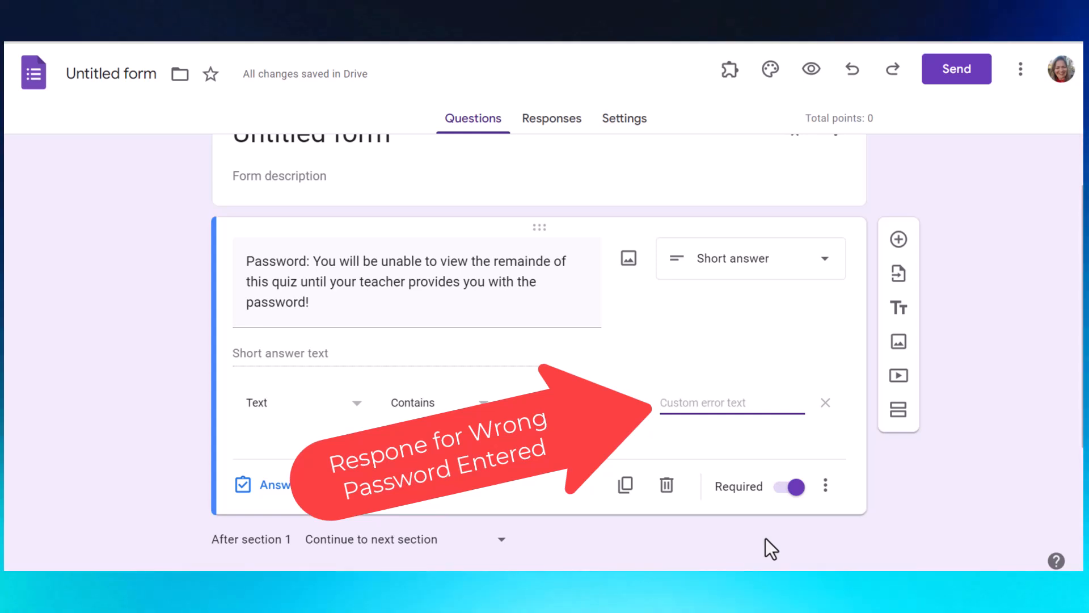
pyautogui.write('No ')
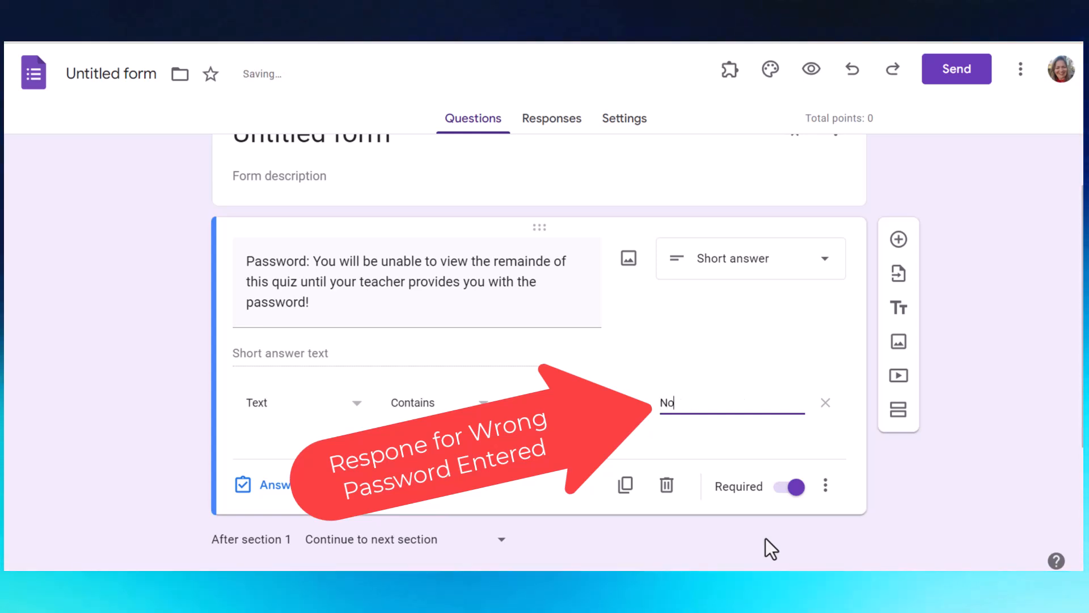
pyautogui.write('Chea')
pyautogui.write('tin')
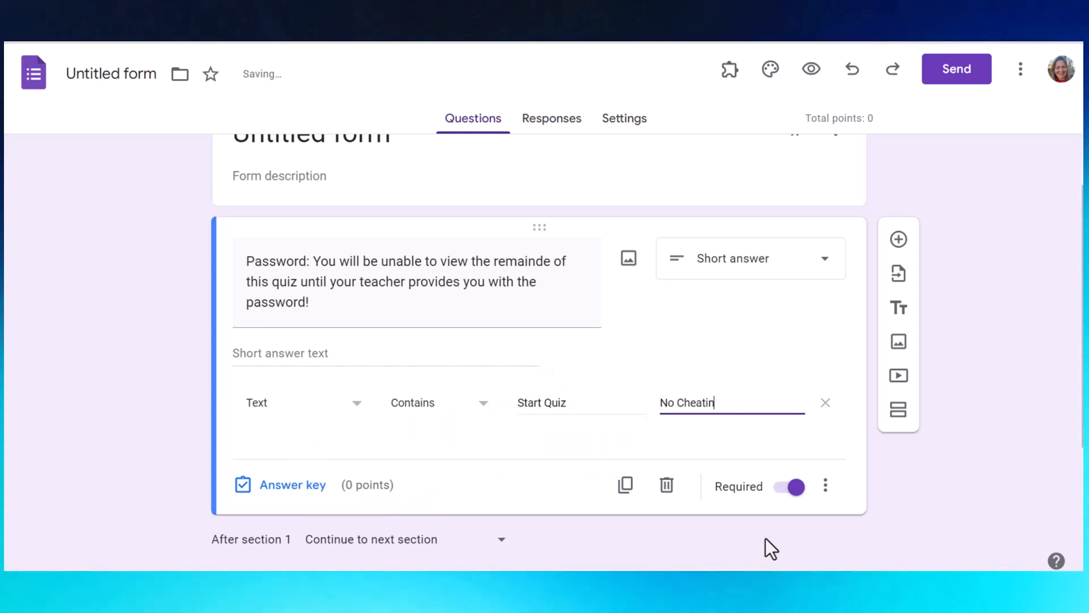
pyautogui.write('g!')
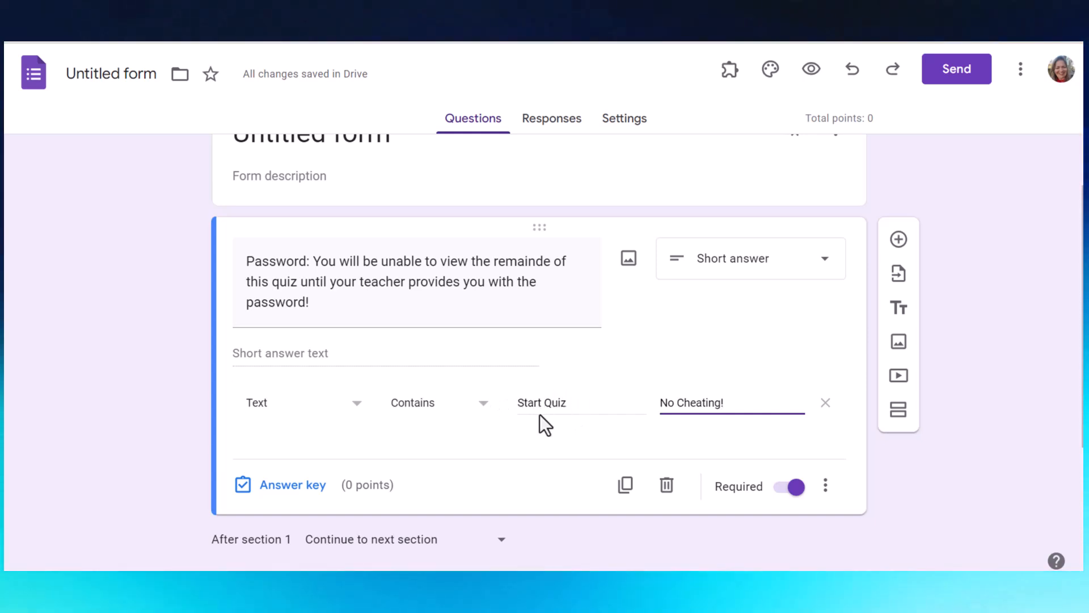
pyautogui.click(486, 407)
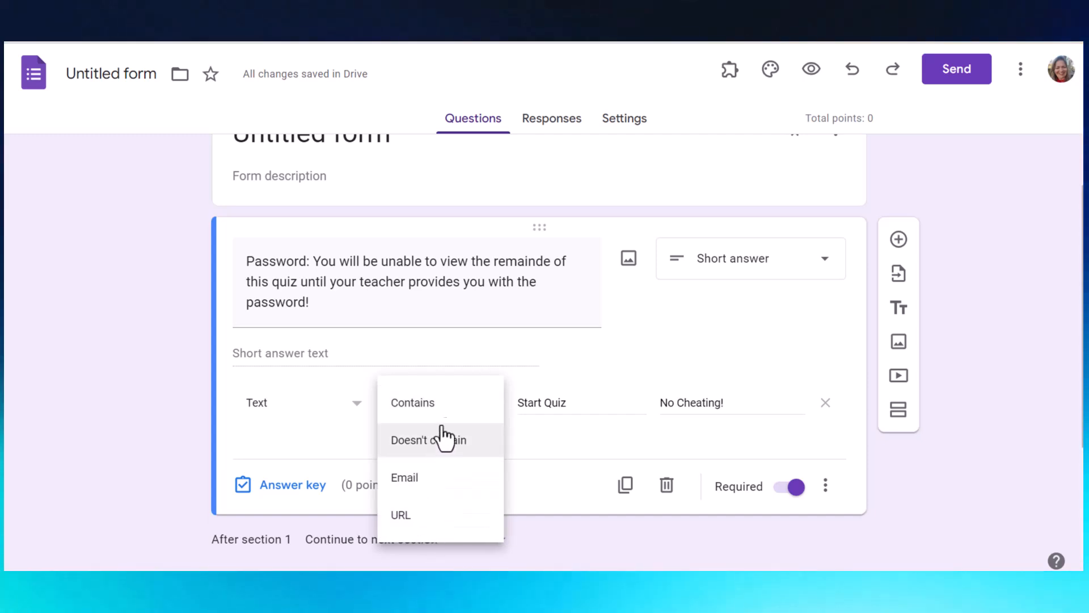
pyautogui.click(451, 407)
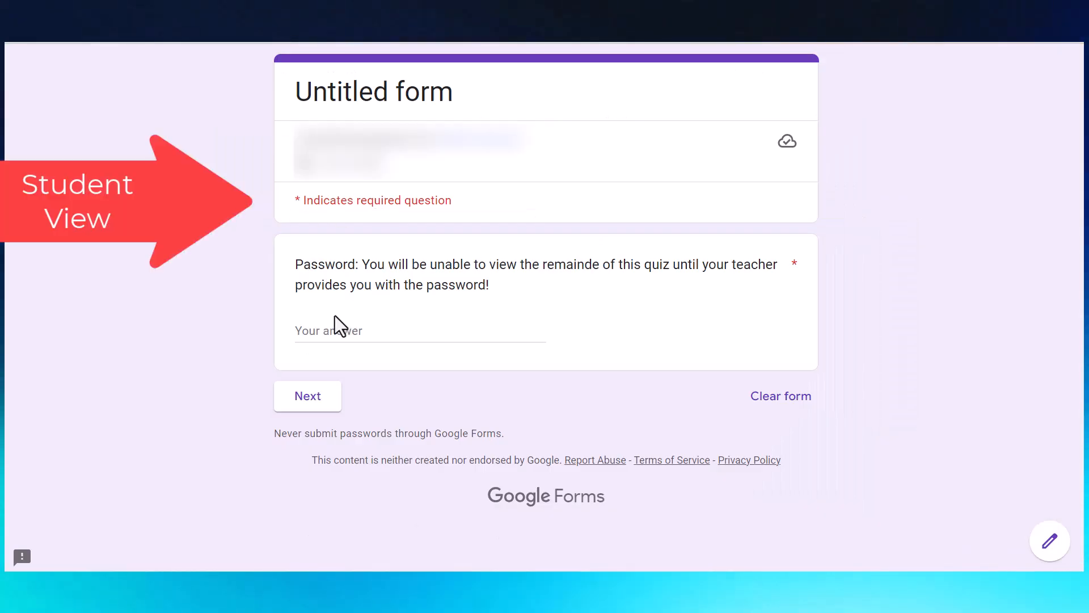
# In preview, try a wrong password, then enter Start Quiz and advance to the Test Questions page
pyautogui.click(322, 330)
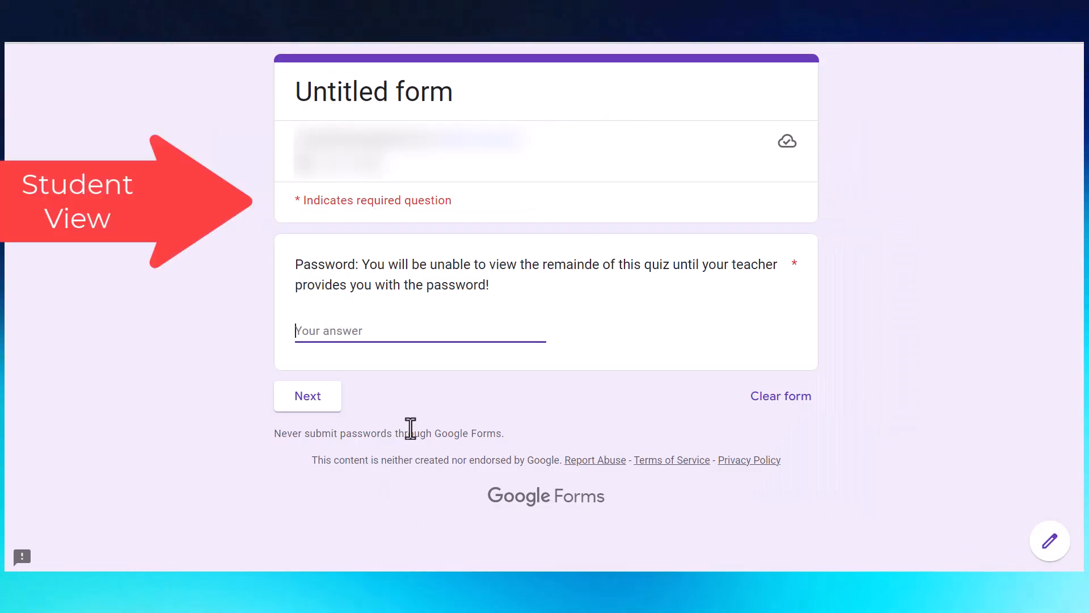
pyautogui.write('tart')
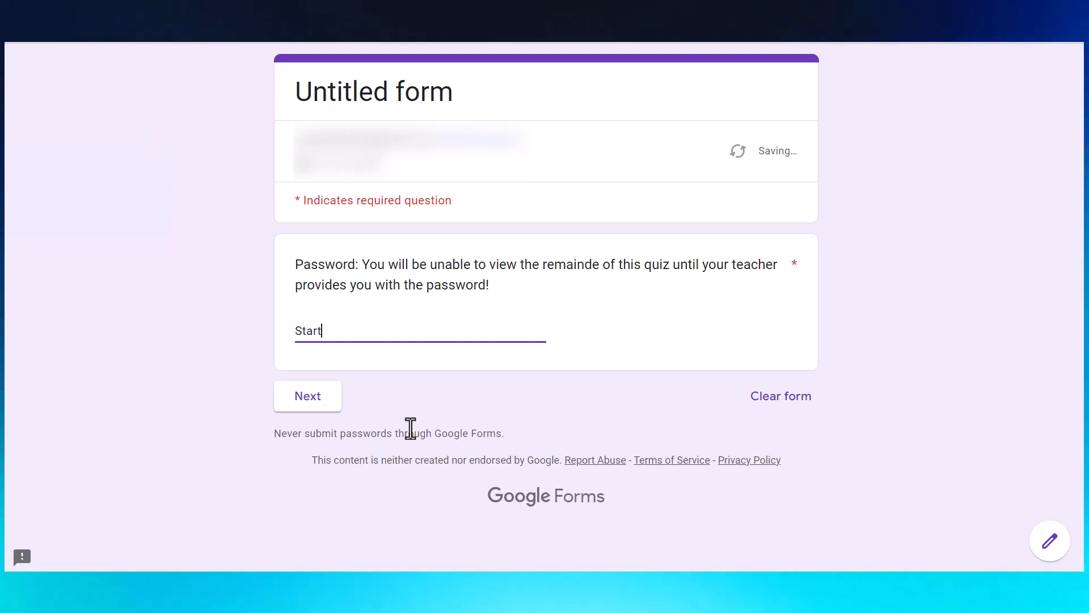
pyautogui.write(' Qu')
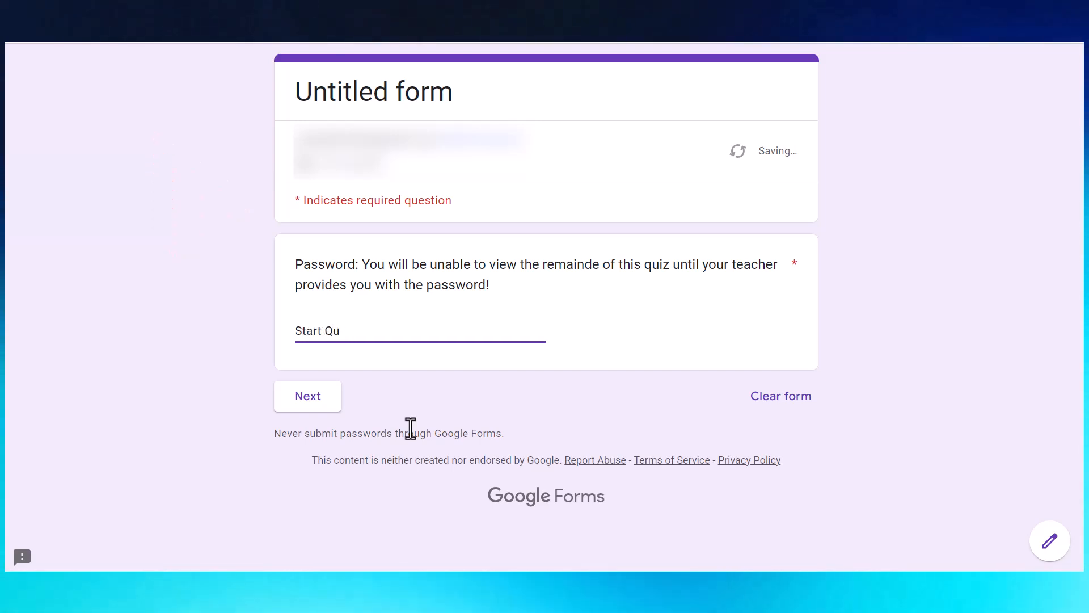
pyautogui.write('ilp')
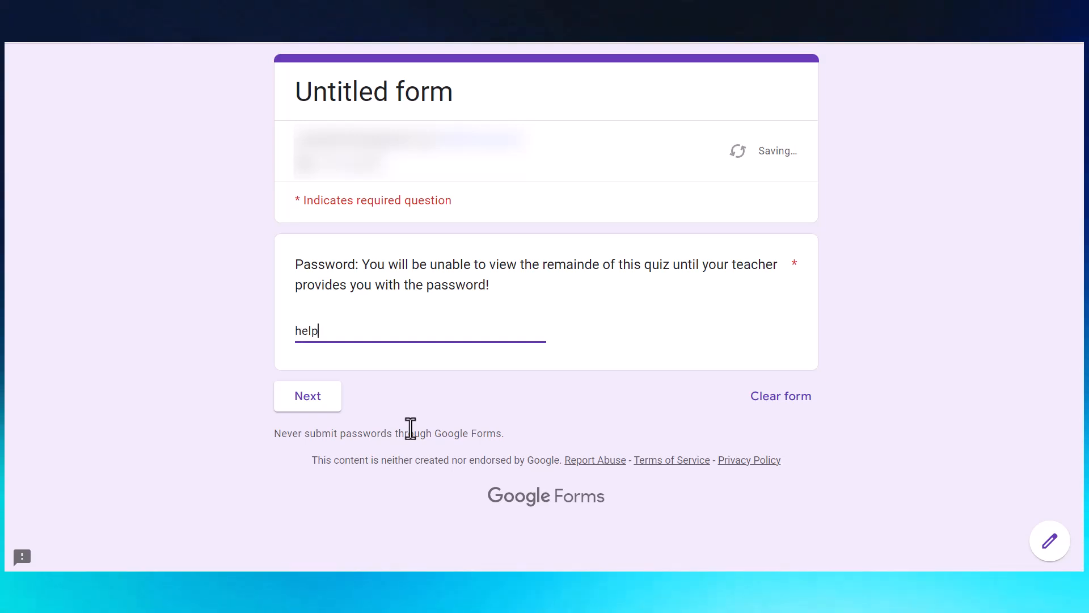
pyautogui.click(308, 396)
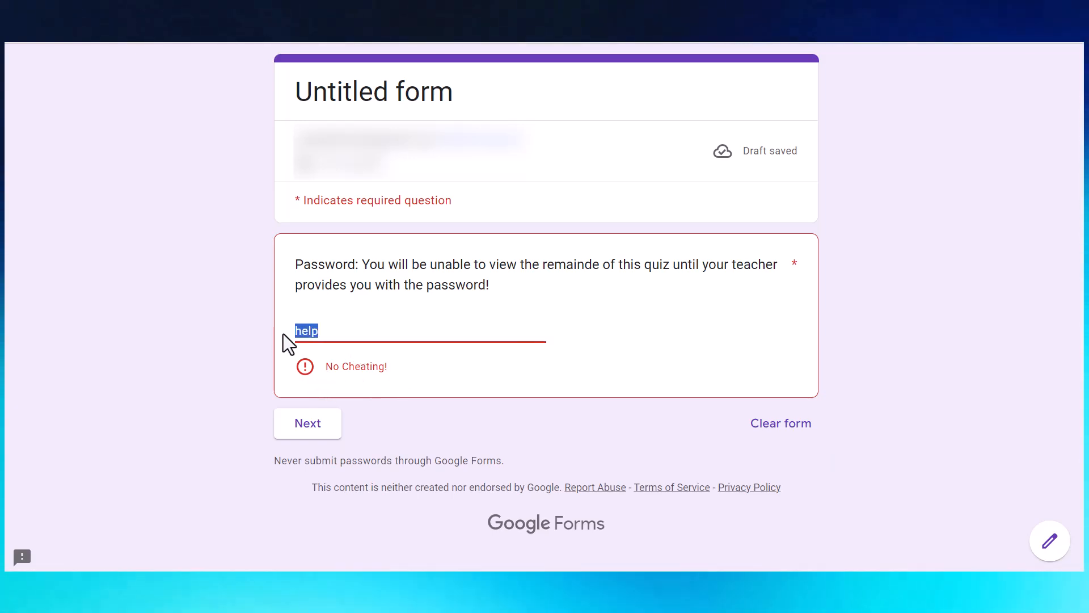
pyautogui.write('Start')
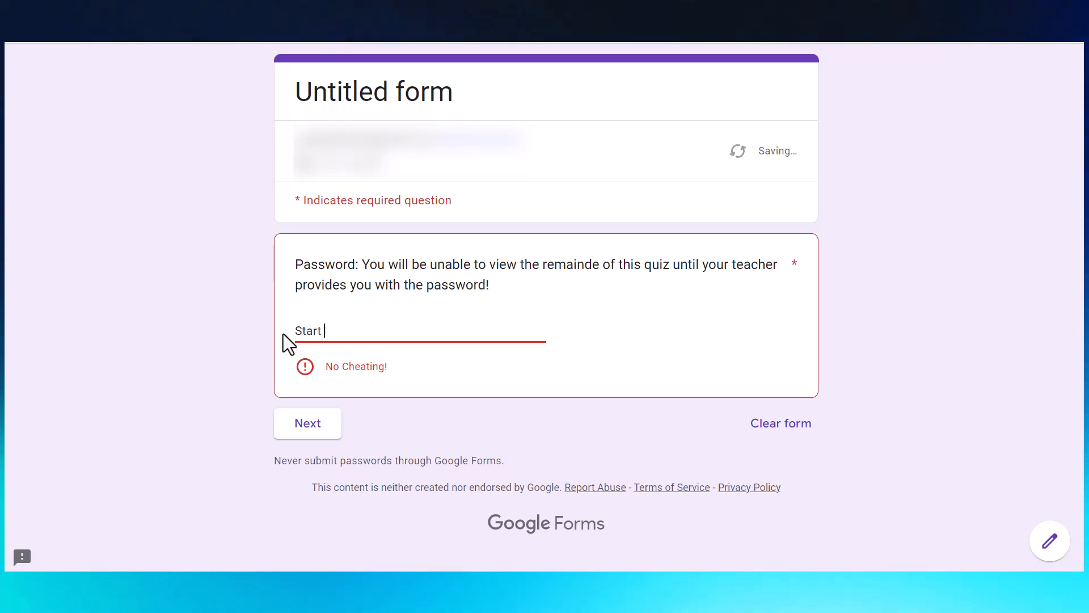
pyautogui.write(' Quiz')
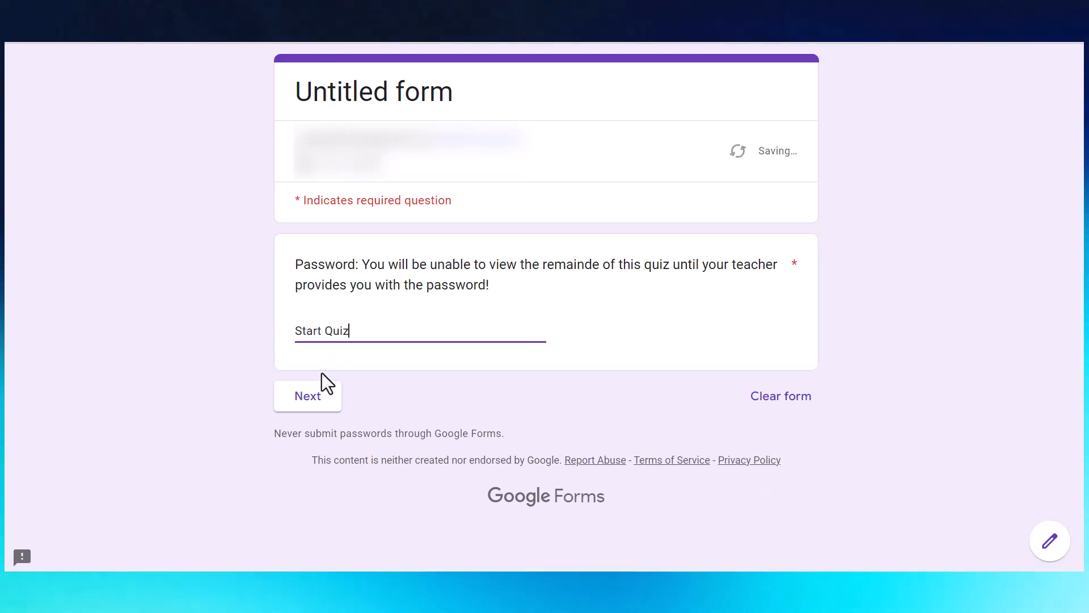
pyautogui.click(314, 400)
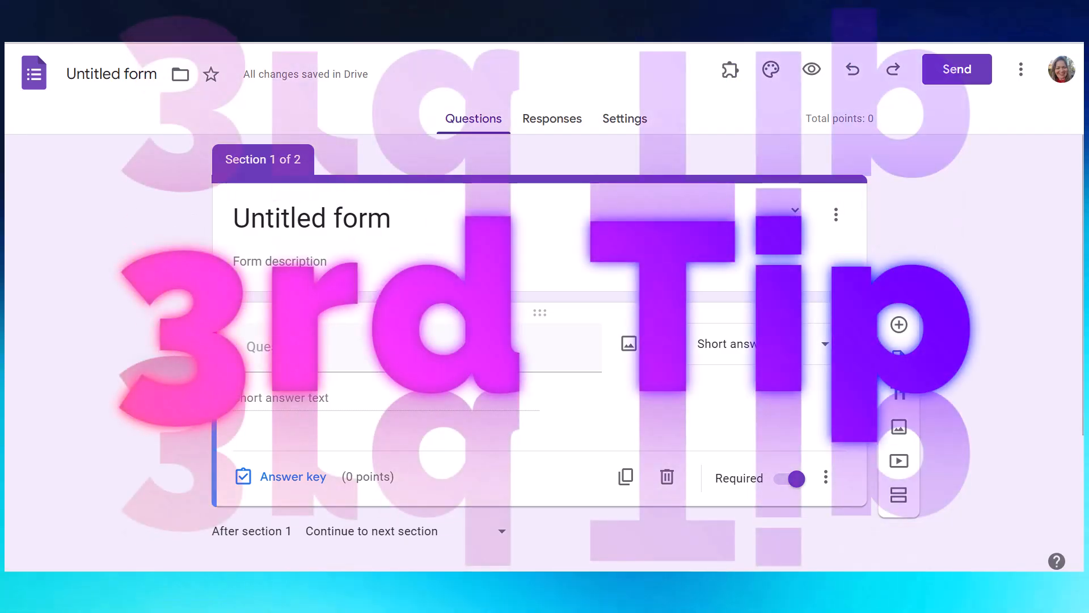
# Make the question Multiple choice and bring up its extra settings with Shuffle option order
pyautogui.click(825, 477)
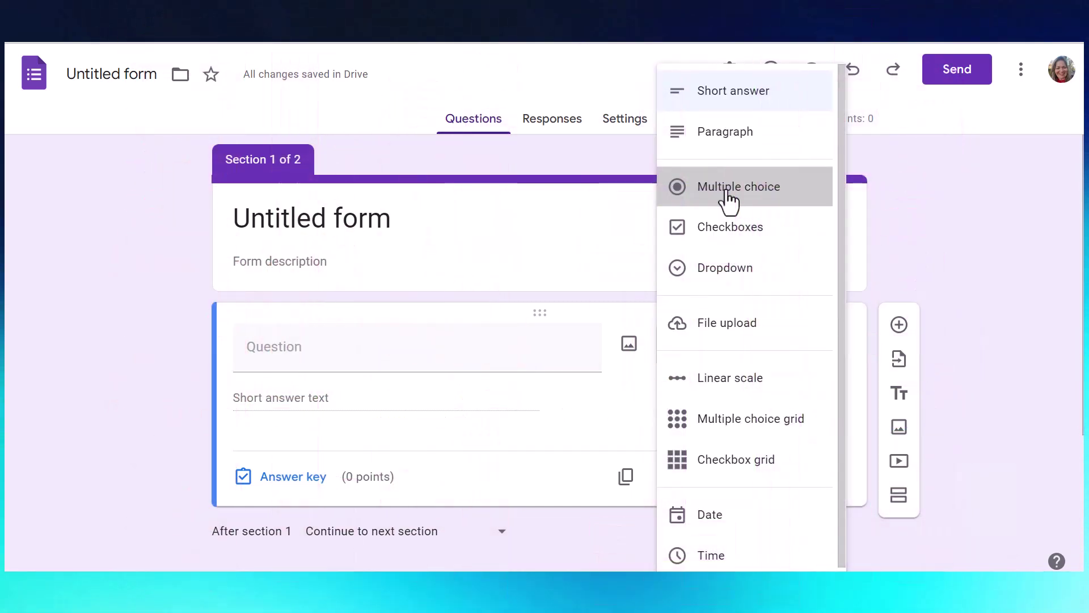
pyautogui.click(734, 186)
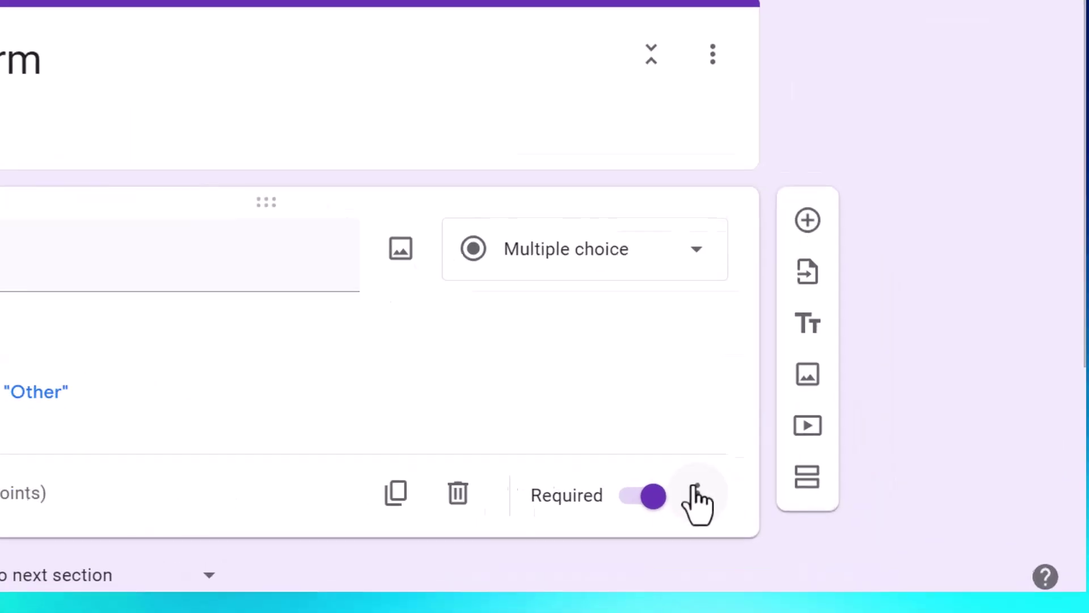
pyautogui.click(697, 496)
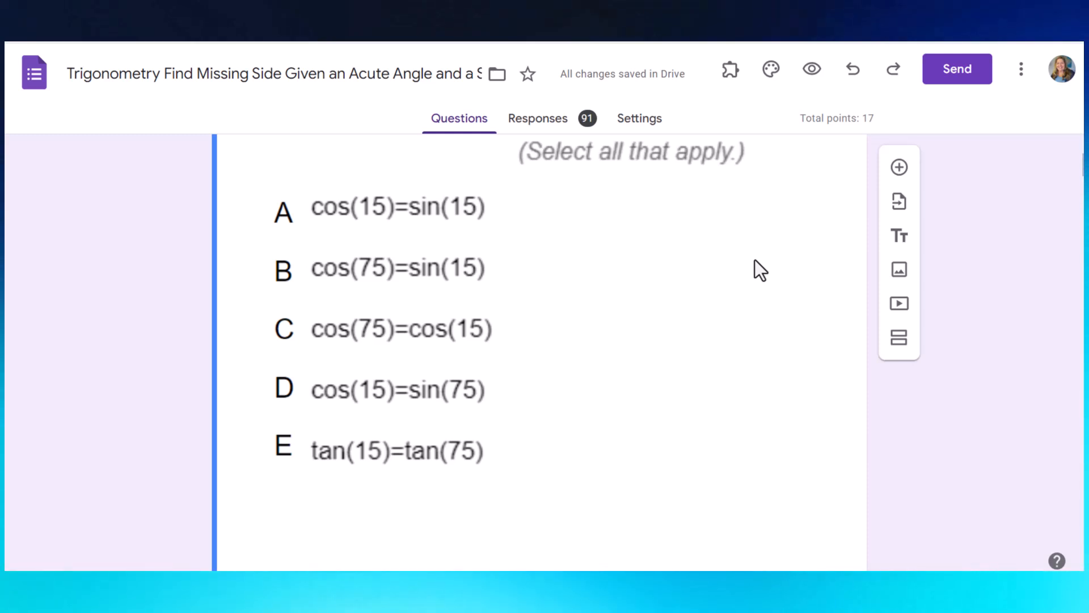
pyautogui.scroll(-5, 751, 258)
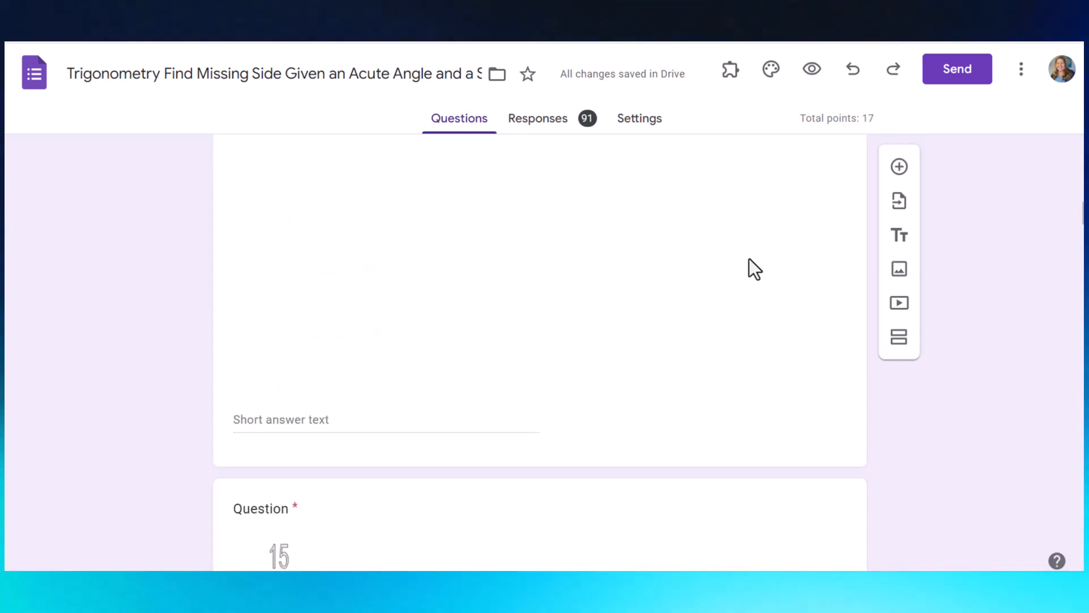
pyautogui.scroll(-5, 754, 269)
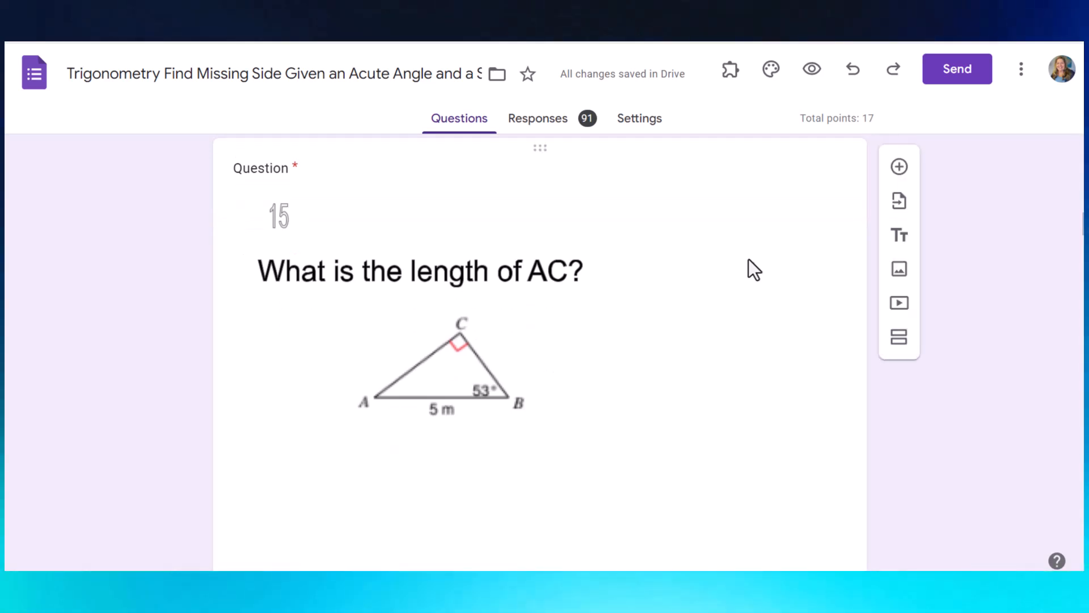
pyautogui.scroll(3, 748, 260)
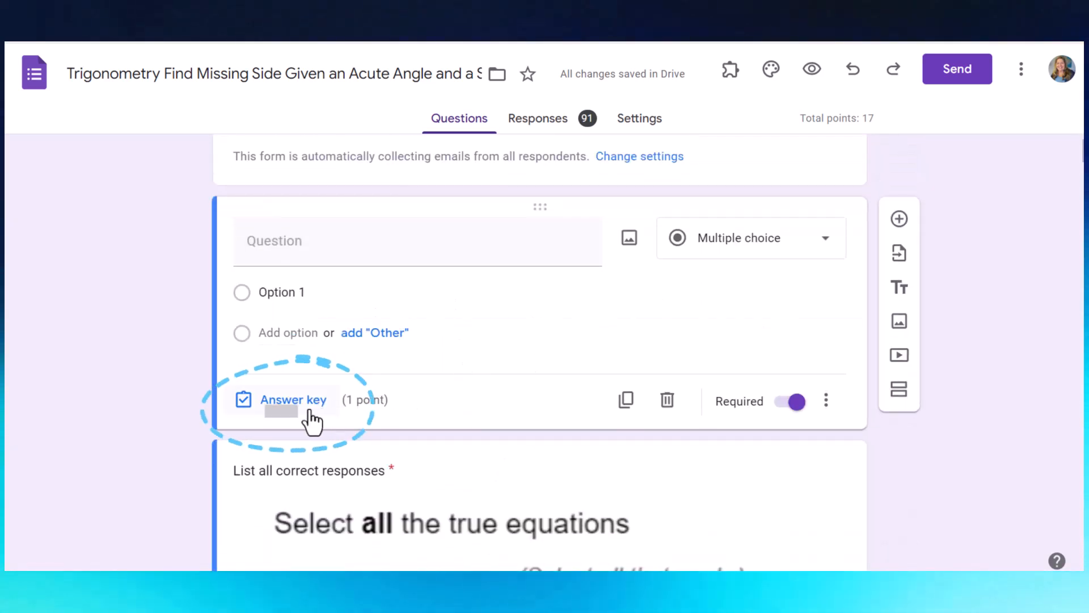
# Review a trigonometry quiz question's answer key before moving to the responses spreadsheet
pyautogui.click(293, 400)
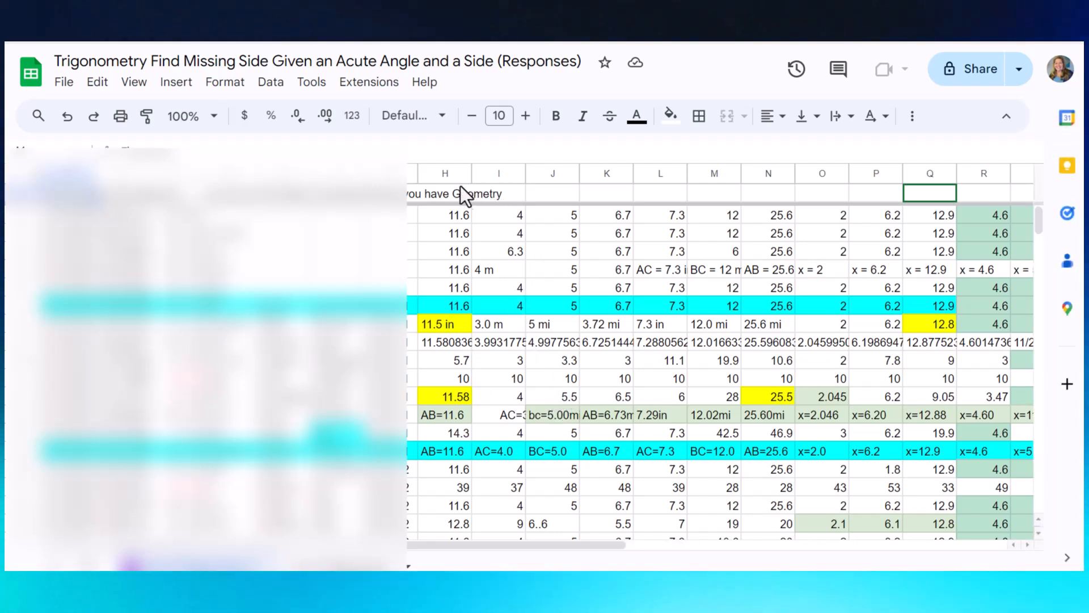
# Conditionally format column H (H1:H192) so cells with text exactly 11.6 are shaded green
pyautogui.click(433, 172)
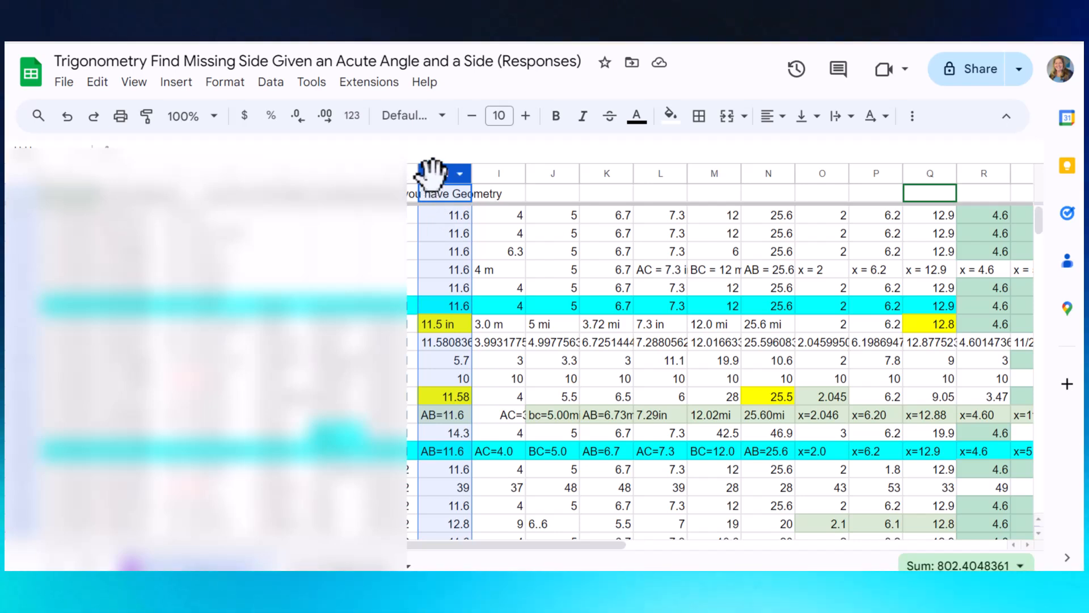
pyautogui.click(225, 83)
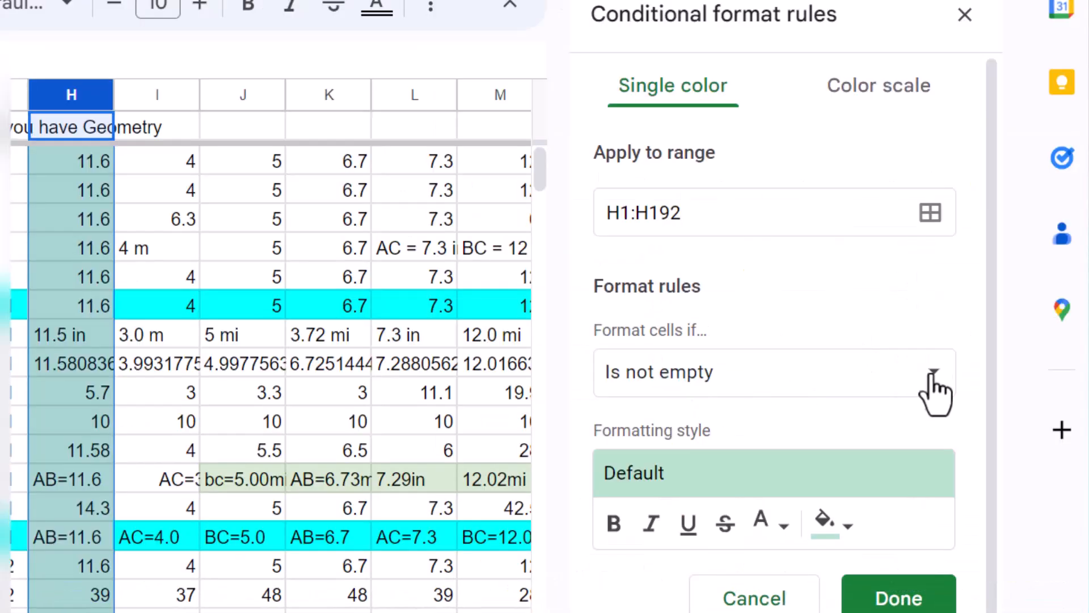
pyautogui.click(934, 374)
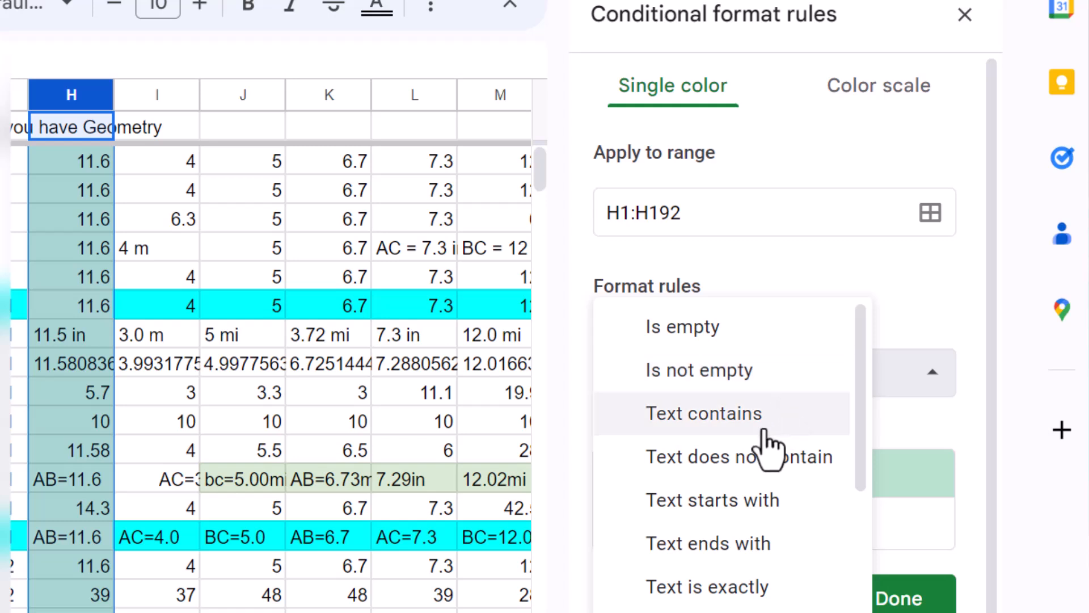
pyautogui.click(727, 589)
pyautogui.click(621, 435)
pyautogui.write('11.')
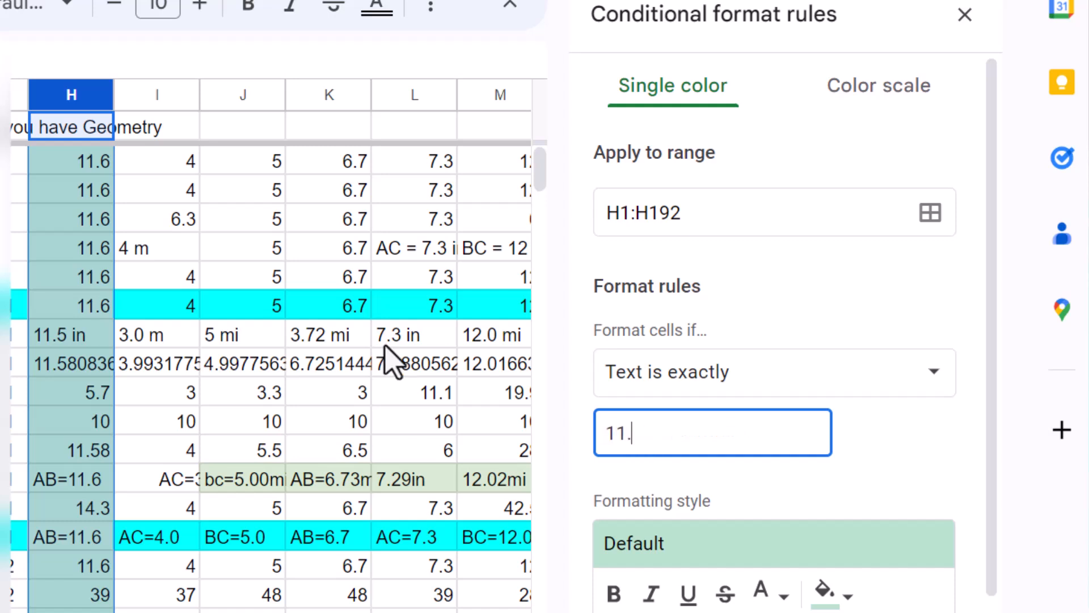
pyautogui.write('6')
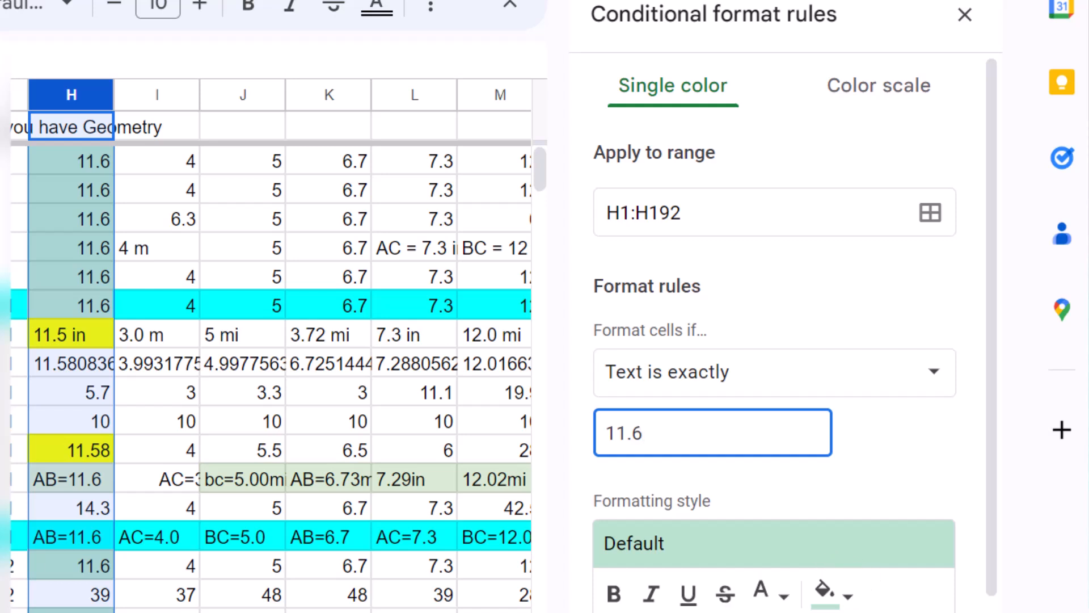
pyautogui.click(919, 595)
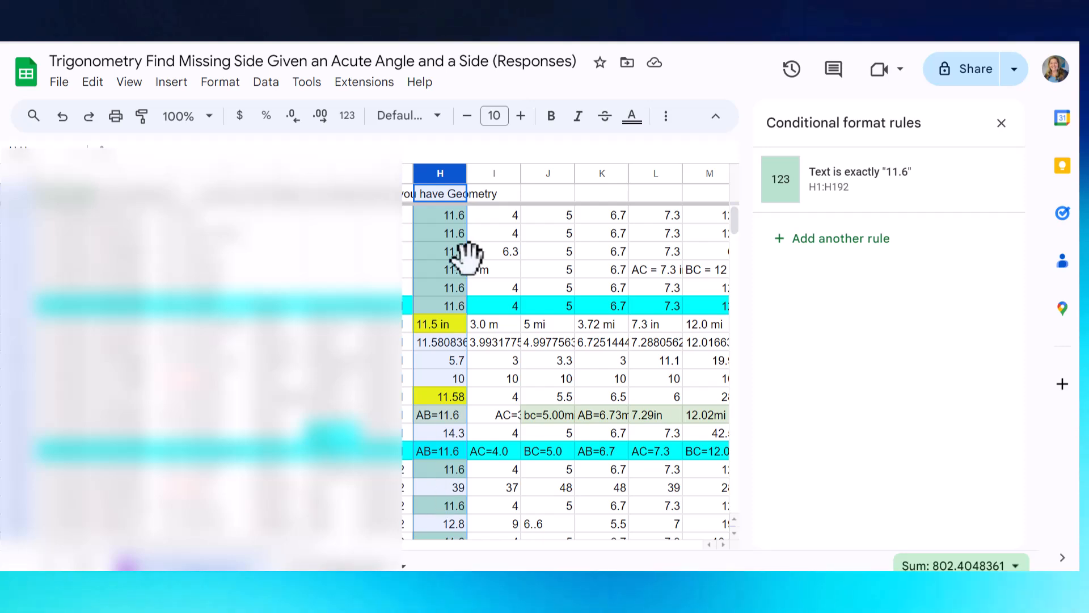
# Add another rule on column I (I1:I192) shading cells with text exactly 4 green
pyautogui.click(491, 174)
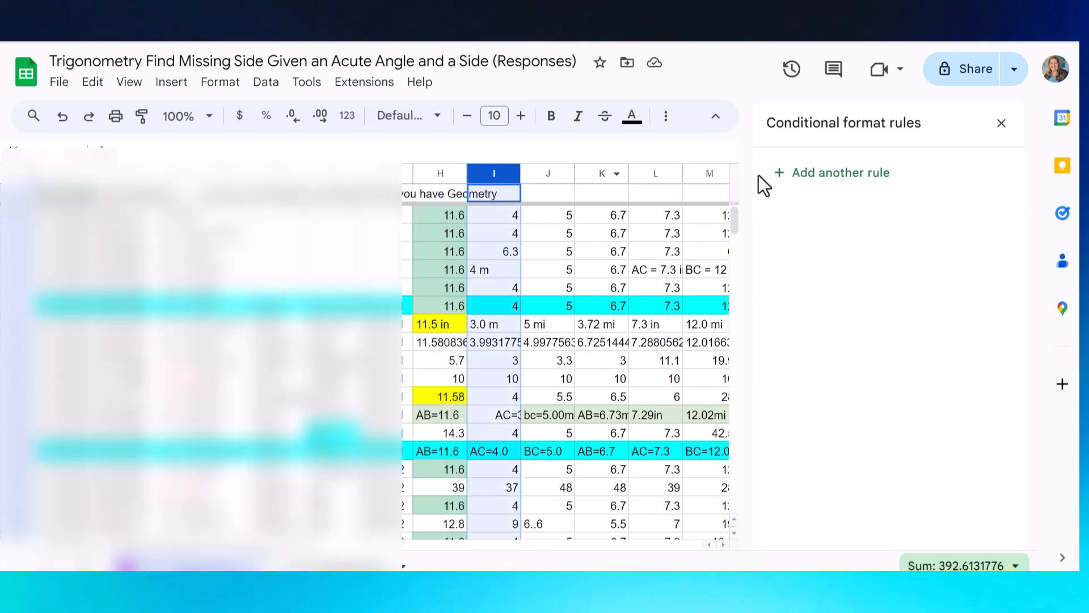
pyautogui.click(833, 174)
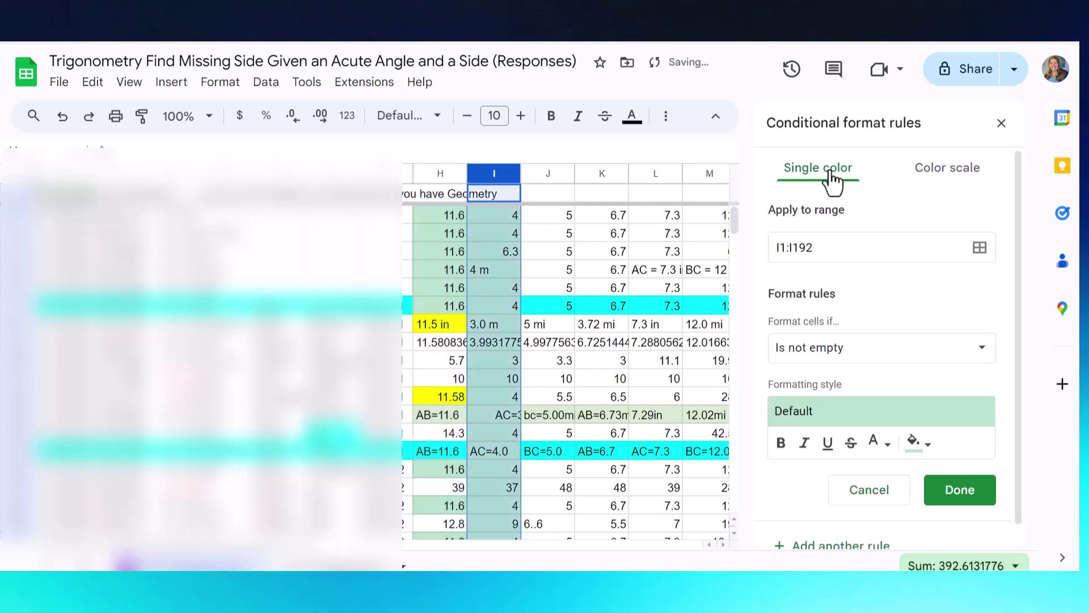
pyautogui.click(885, 347)
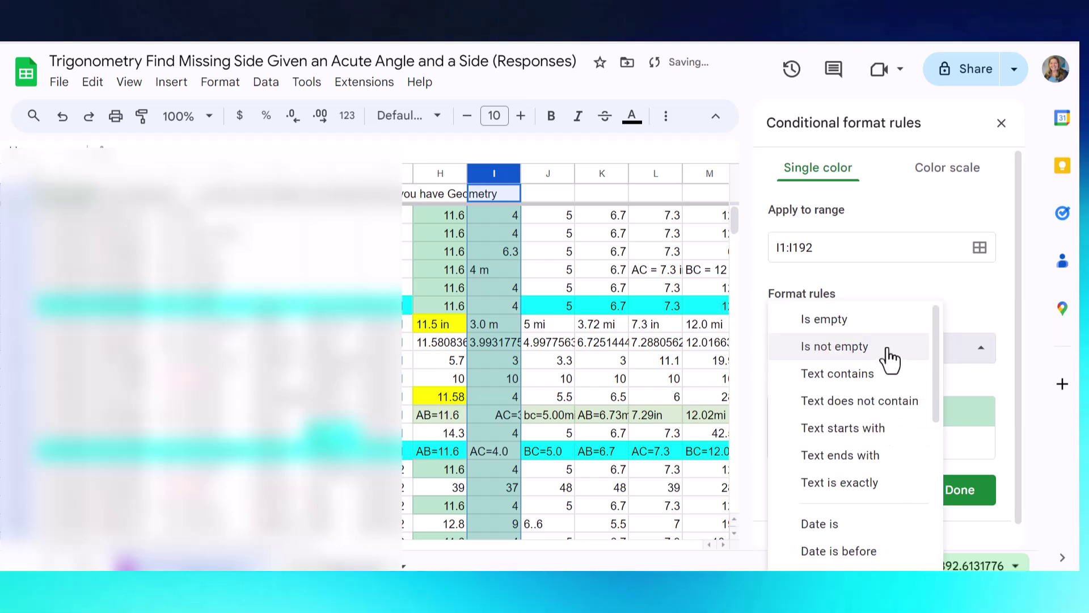
pyautogui.click(840, 482)
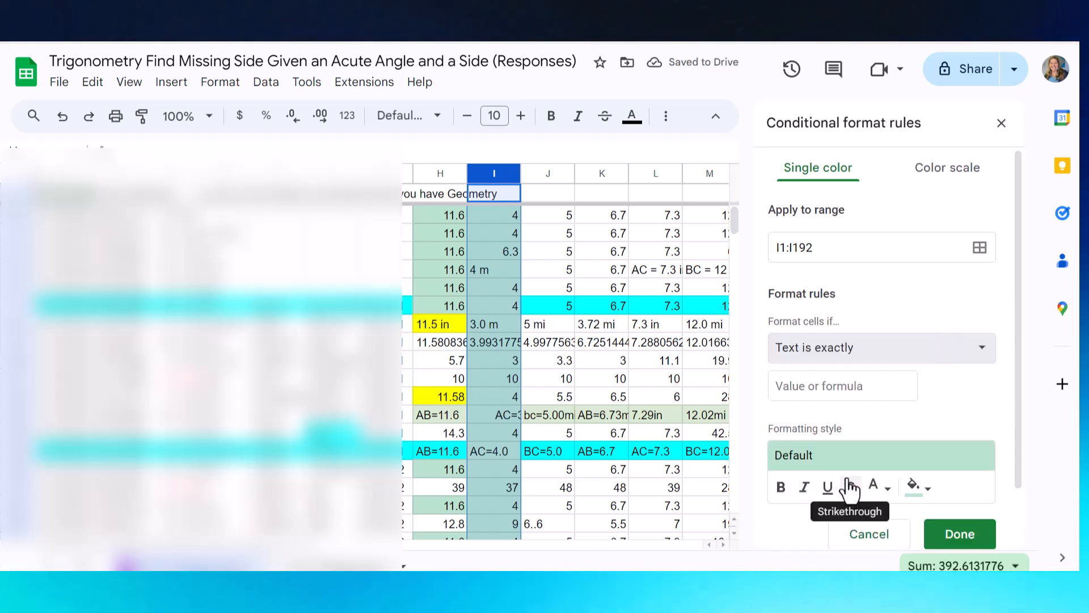
pyautogui.click(810, 387)
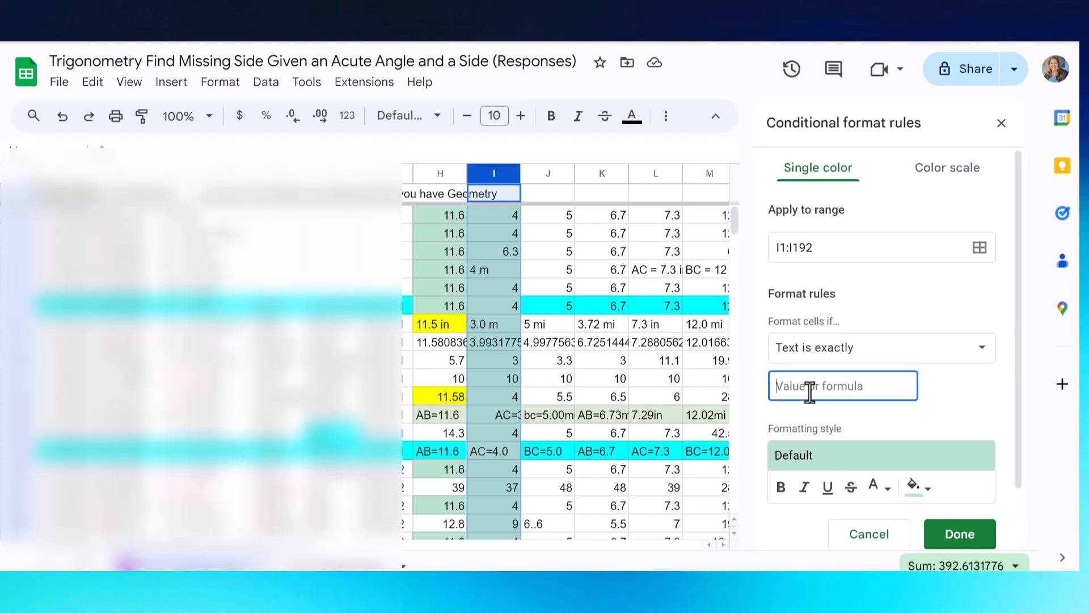
pyautogui.write('4')
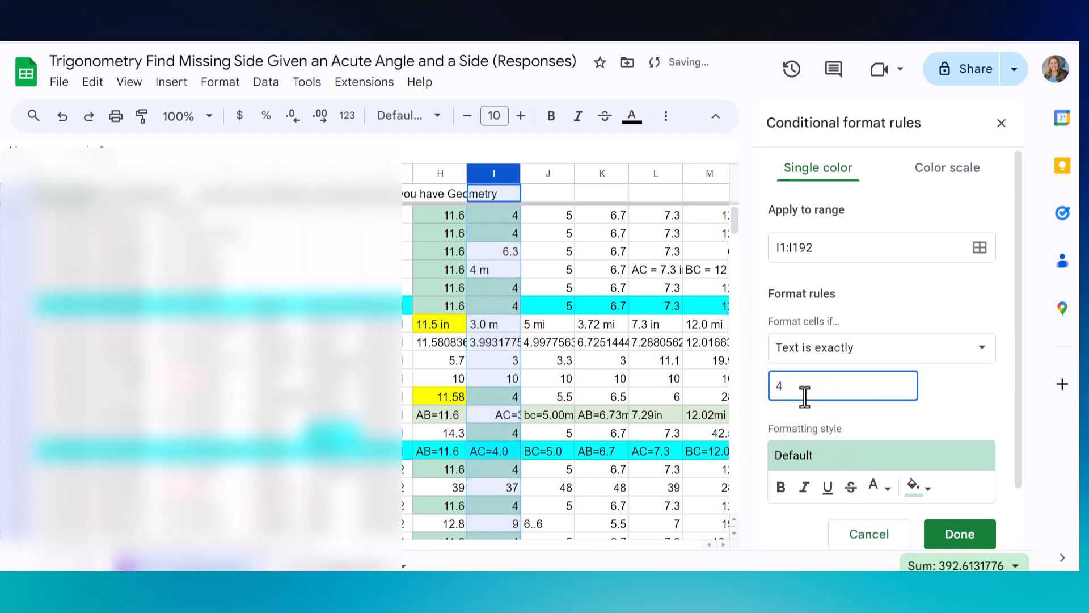
pyautogui.click(960, 534)
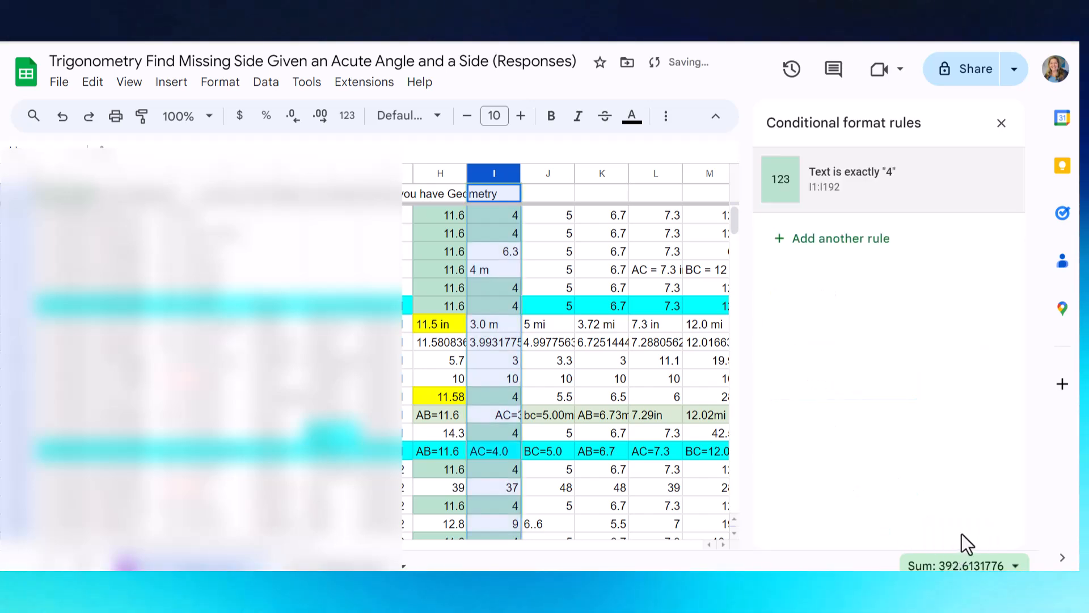
pyautogui.press('Return')
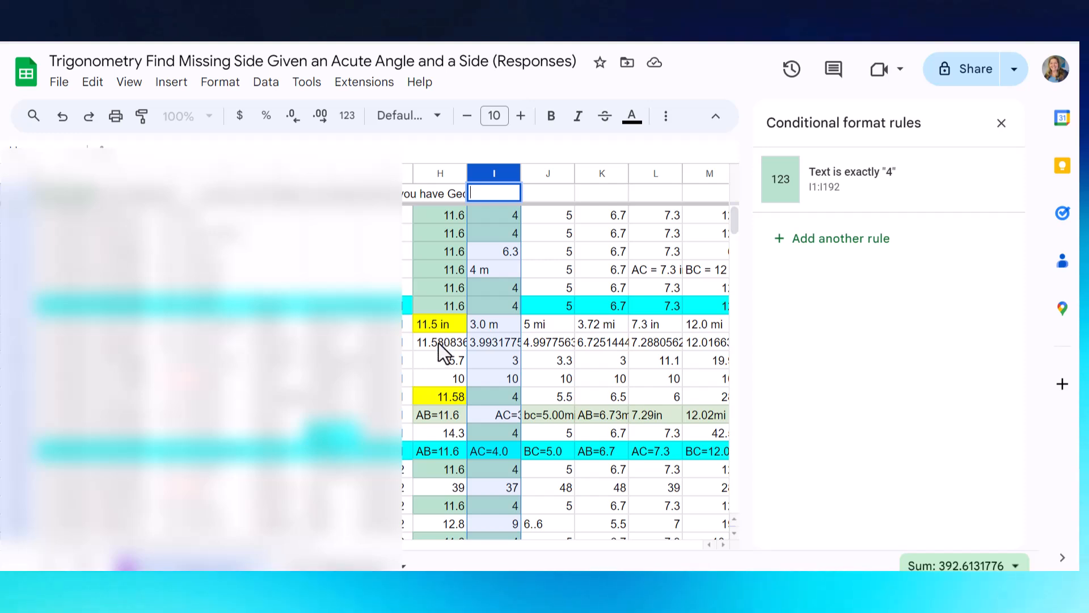
# Fill the long unrounded column H answer yellow as partial credit
pyautogui.click(438, 341)
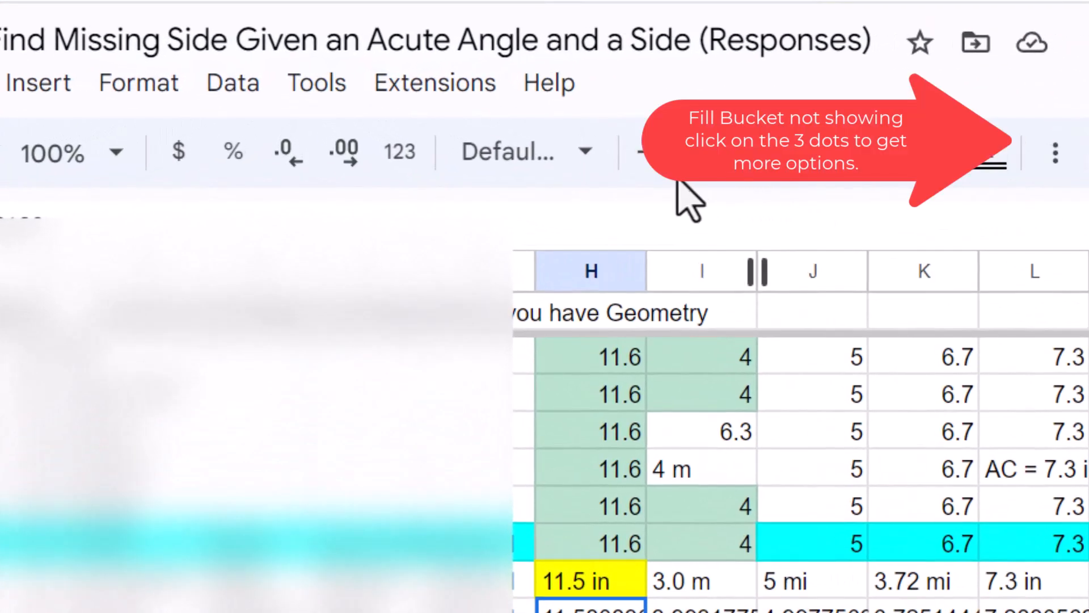
pyautogui.click(1058, 153)
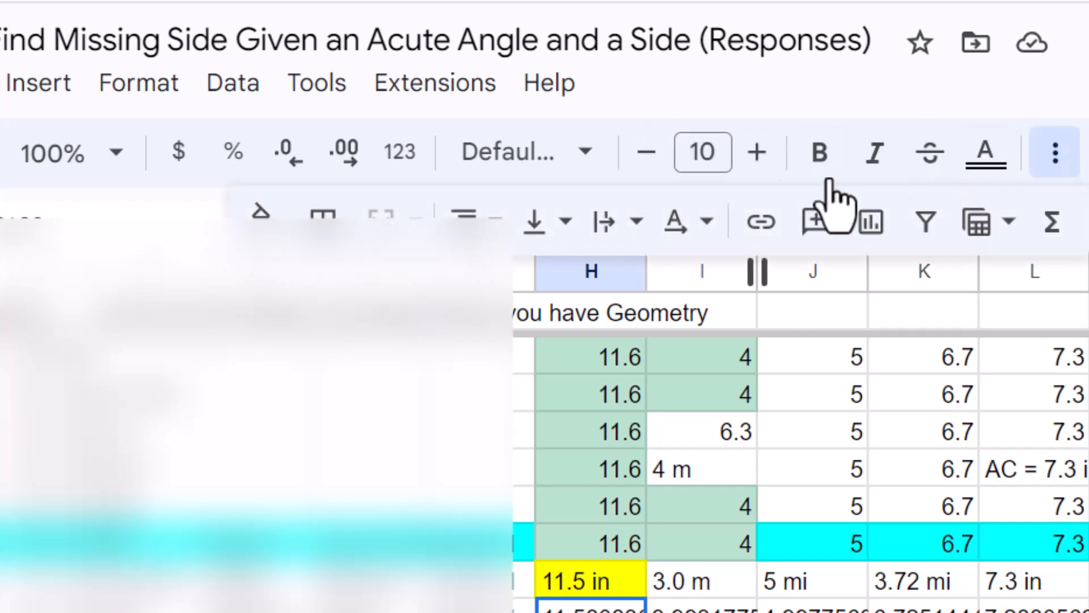
pyautogui.click(262, 216)
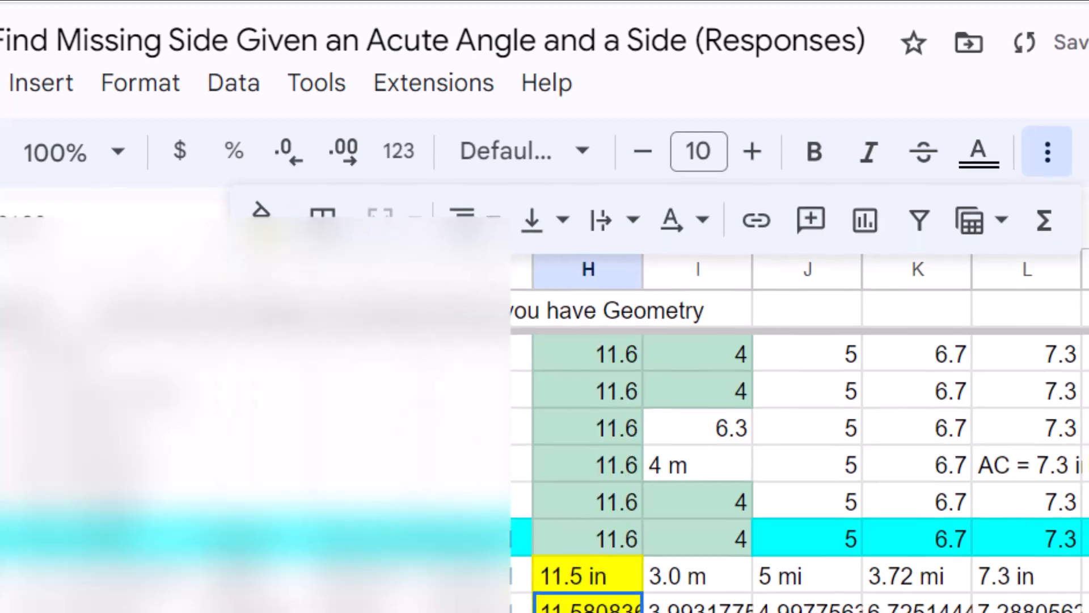
pyautogui.click(487, 428)
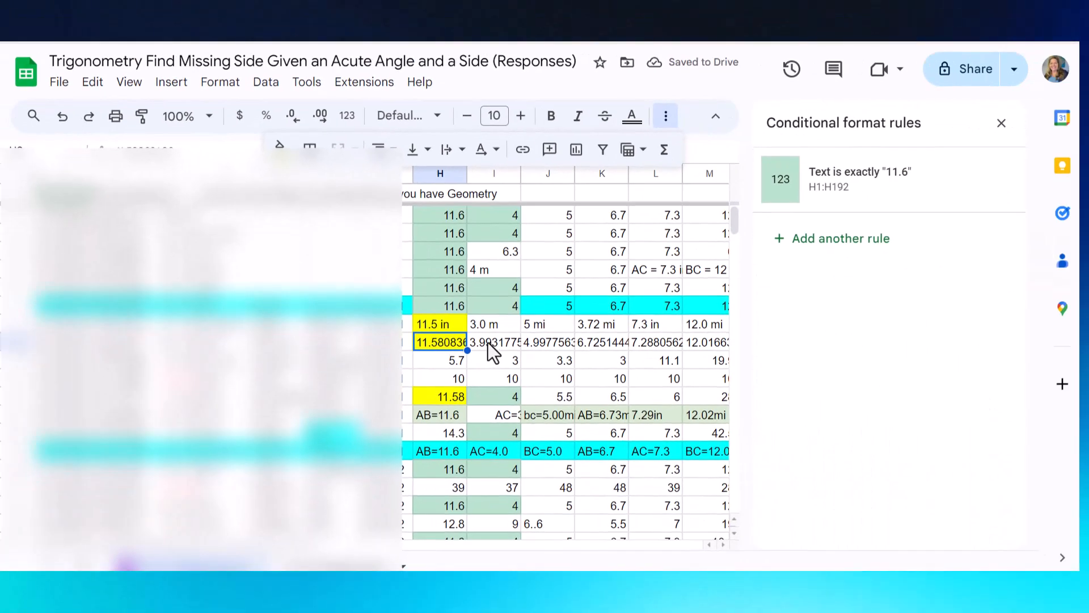
# Fill the neighbouring near-4 column I answer 3.9931775 yellow as well
pyautogui.click(487, 342)
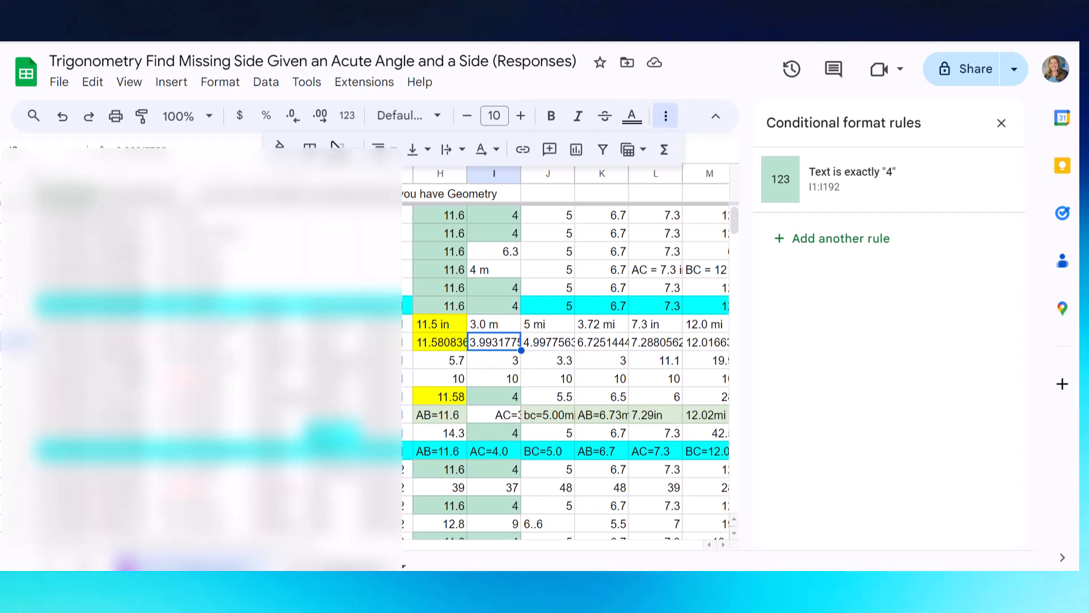
pyautogui.click(279, 148)
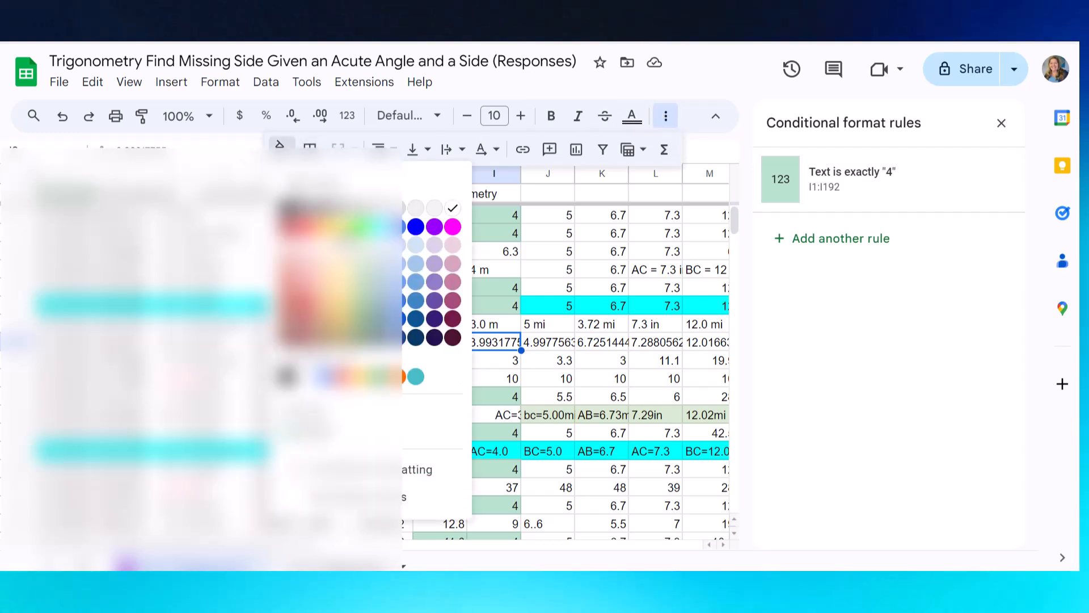
pyautogui.click(396, 280)
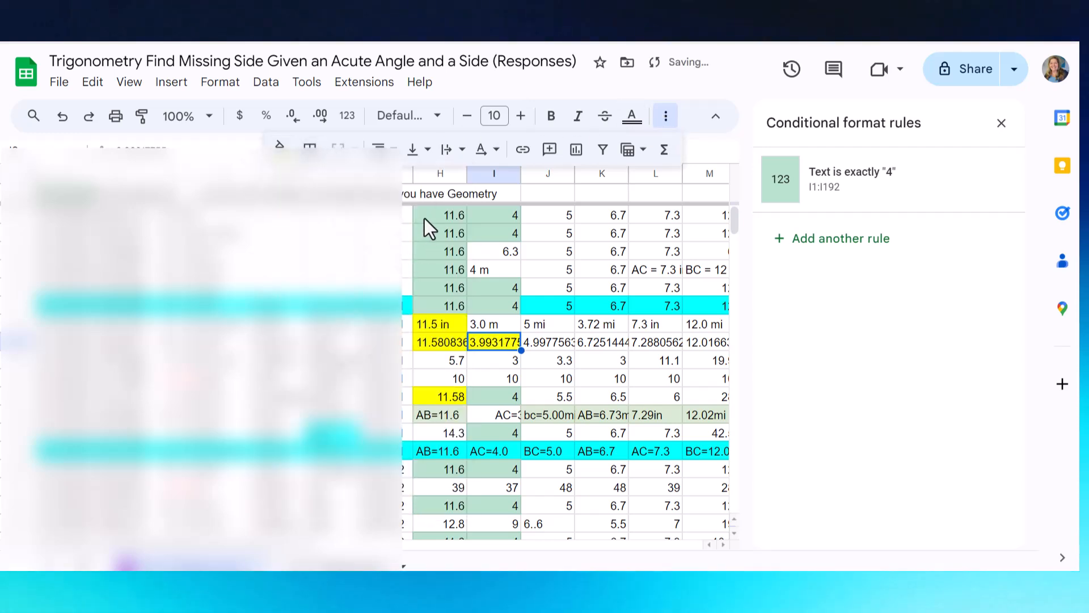